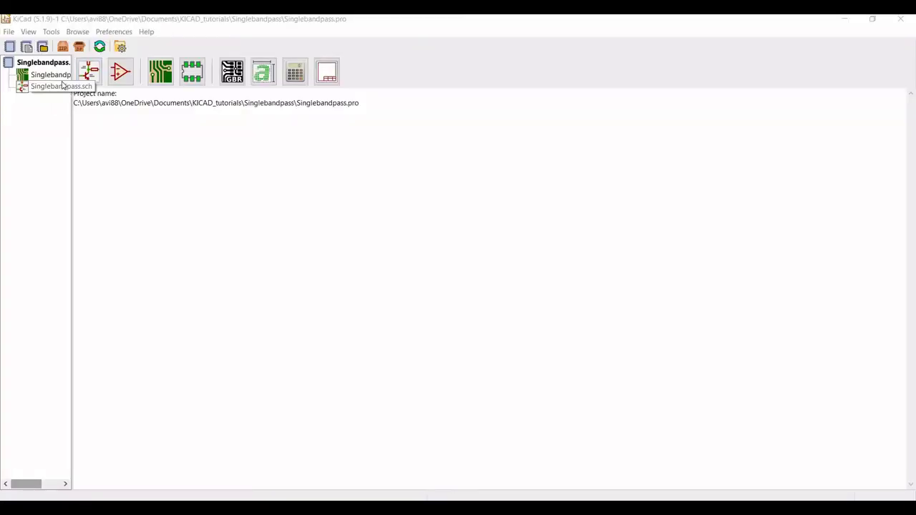
- Open Singlebandpass.sch and place an LM741 op-amp from Amplifier_Operational on the empty sheet
double_click(47, 87)
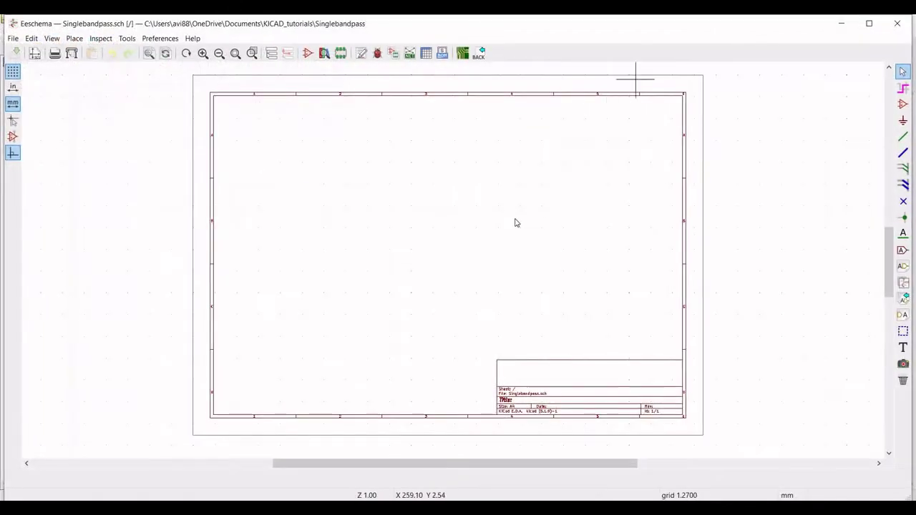
scroll(516, 222, "up", 5)
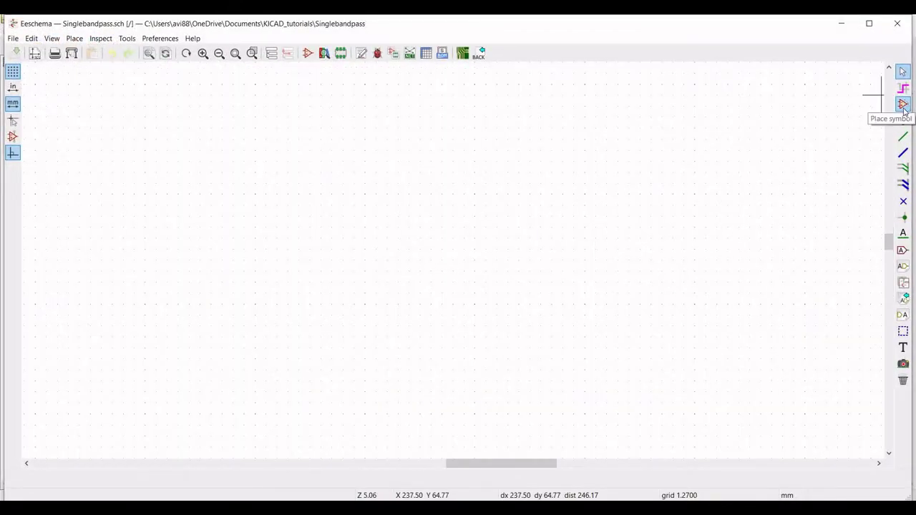
left_click(903, 105)
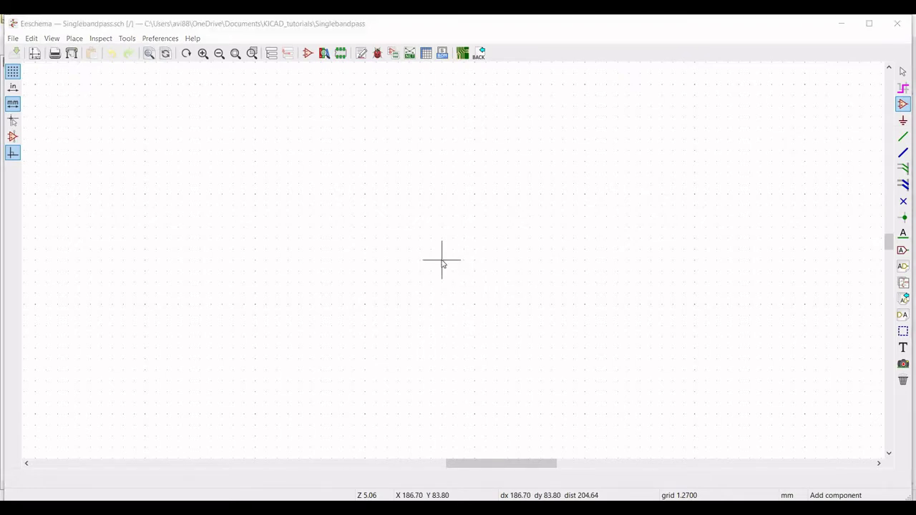
left_click(441, 260)
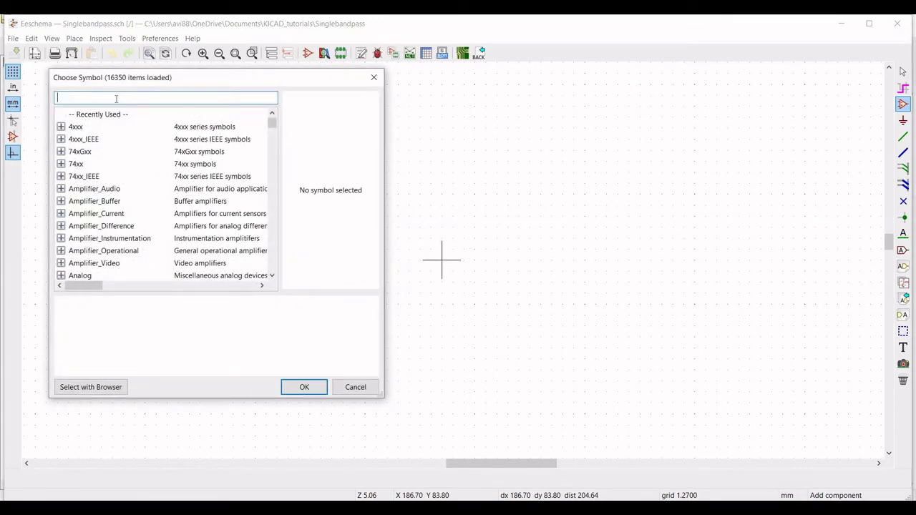
type("LM741")
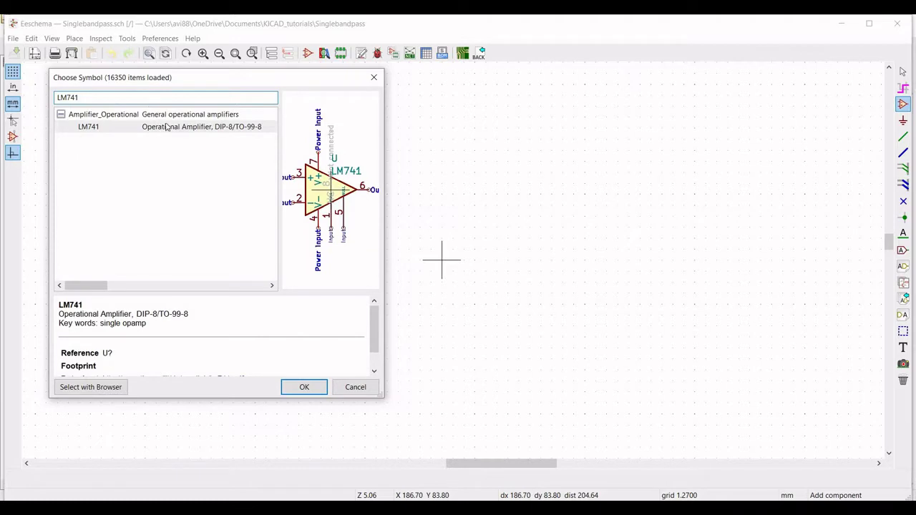
left_click(168, 126)
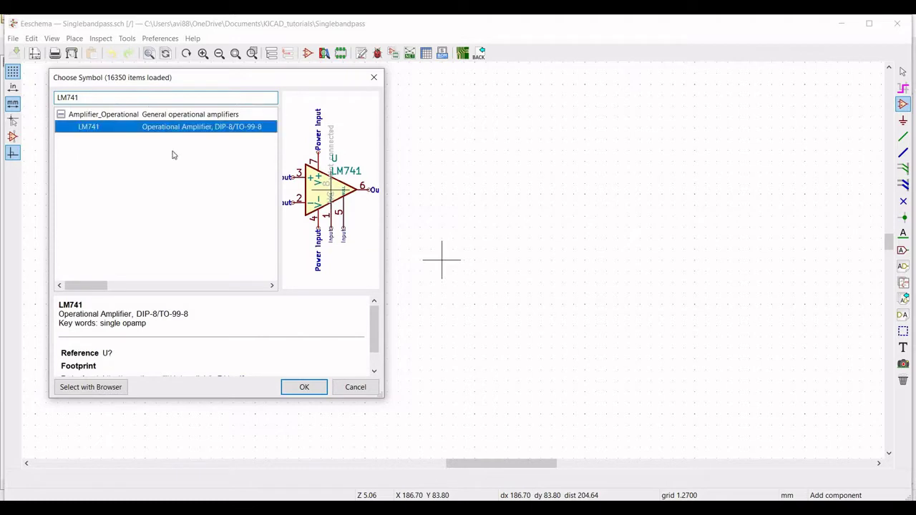
left_click(297, 393)
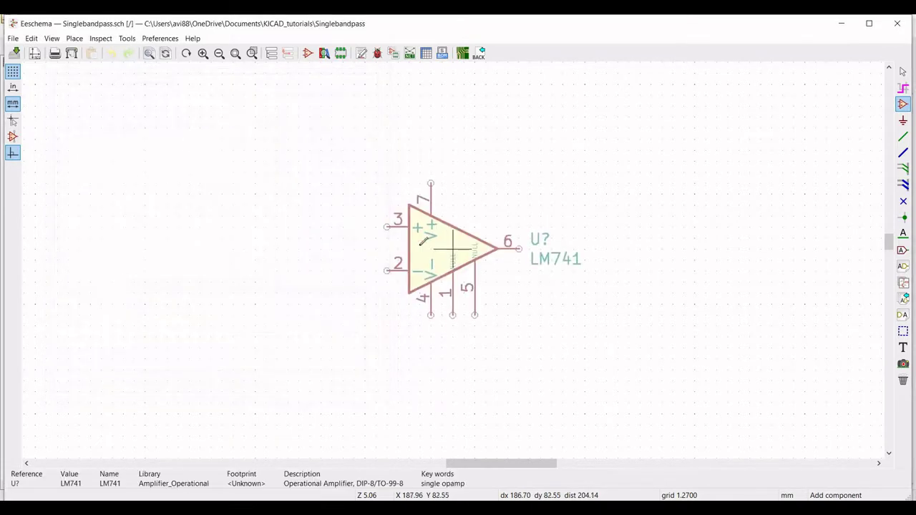
left_click(357, 249)
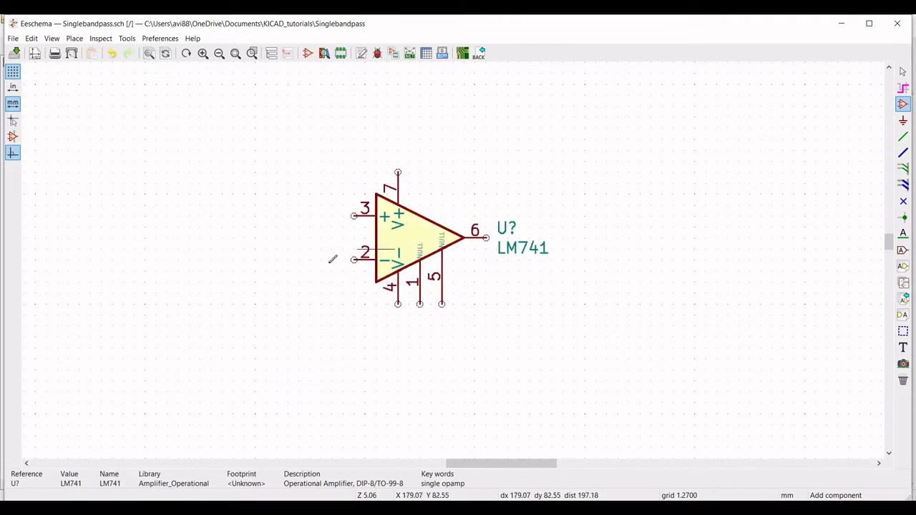
- Set the op-amp's reference to U1 and mirror it around the X axis
right_click(407, 233)
mouse_move(449, 304)
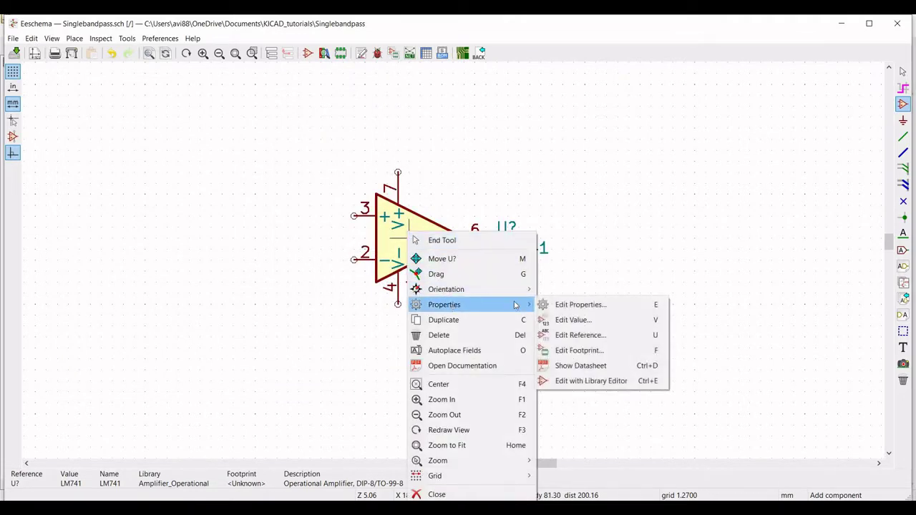
left_click(581, 305)
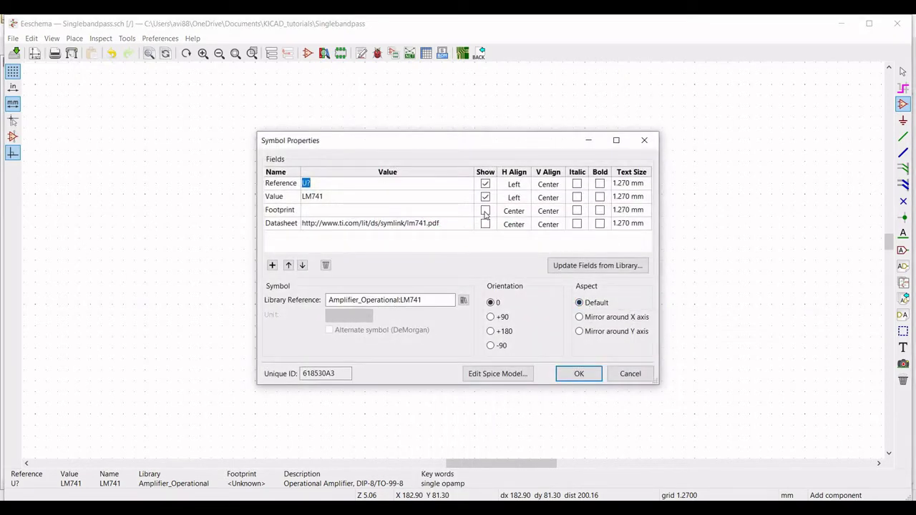
type("U1")
left_click(580, 318)
- Load Models/LM741.lib as the Spice model source and select the LM741 subcircuit
left_click(486, 377)
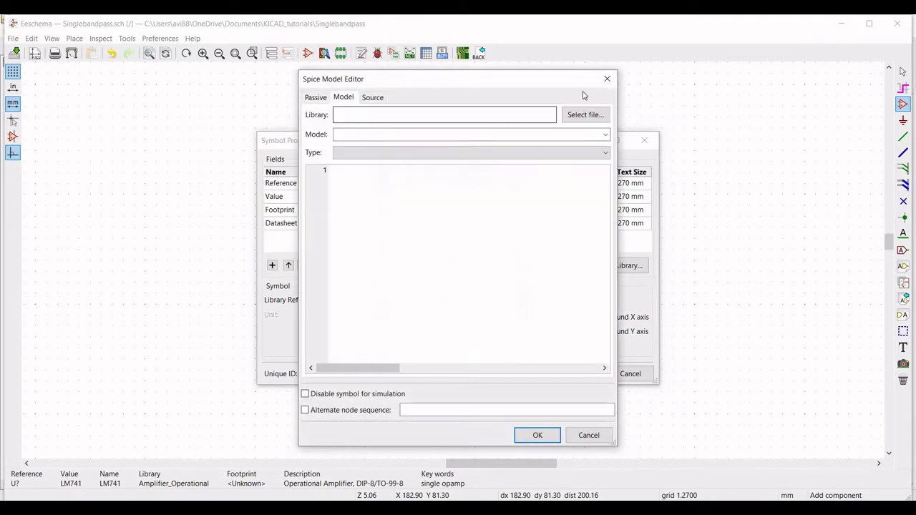
left_click(585, 114)
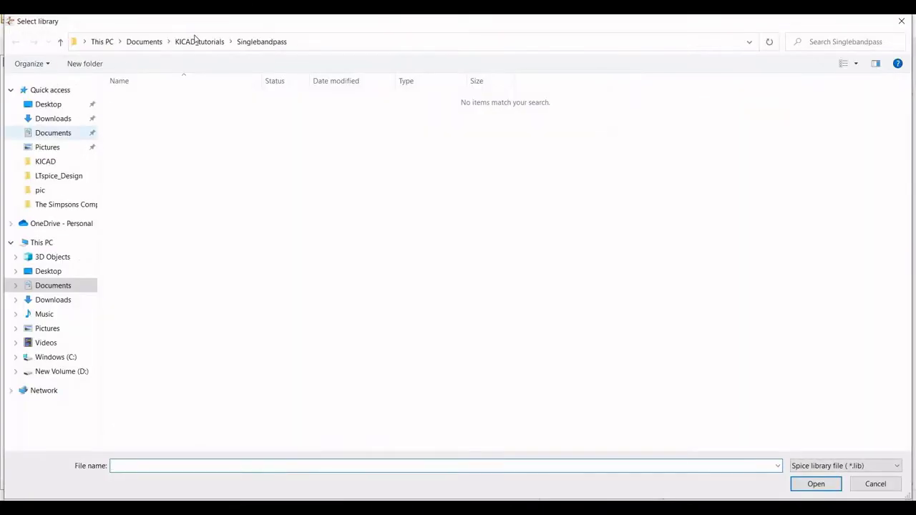
left_click(192, 42)
left_click(137, 268)
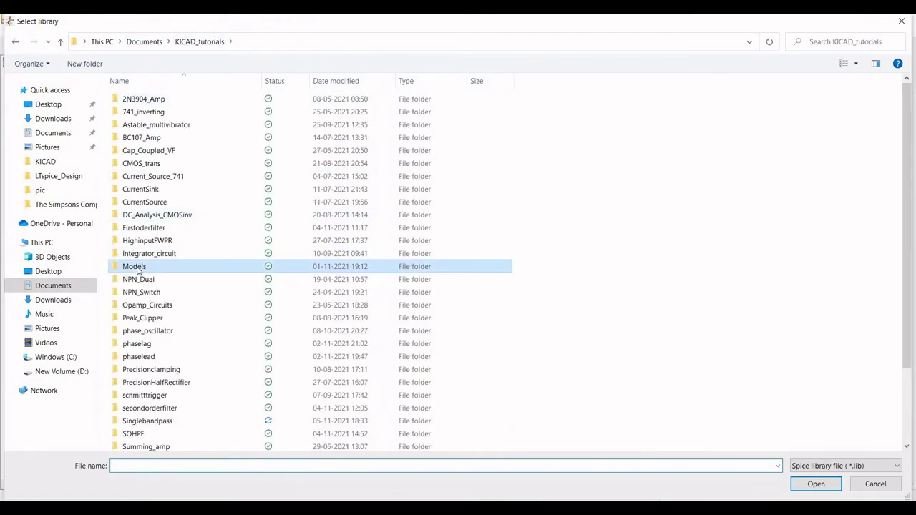
double_click(137, 268)
left_click(144, 190)
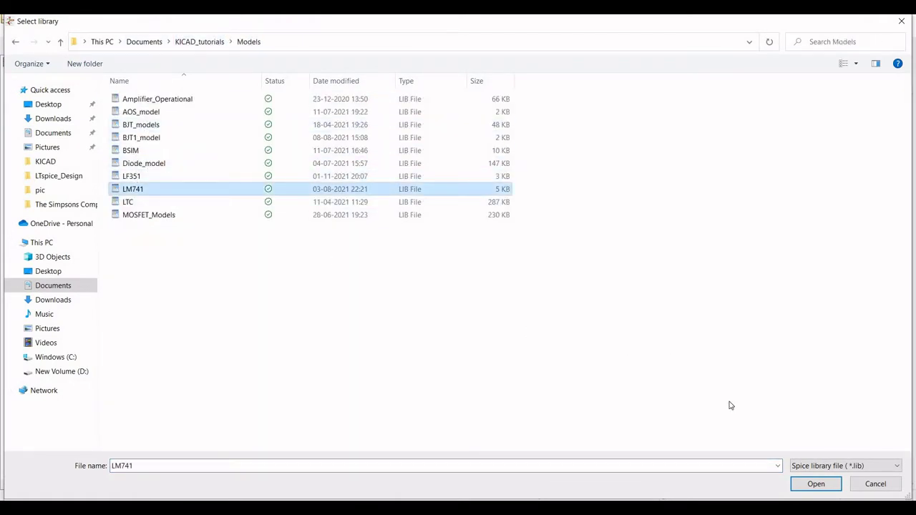
left_click(816, 484)
left_click(386, 135)
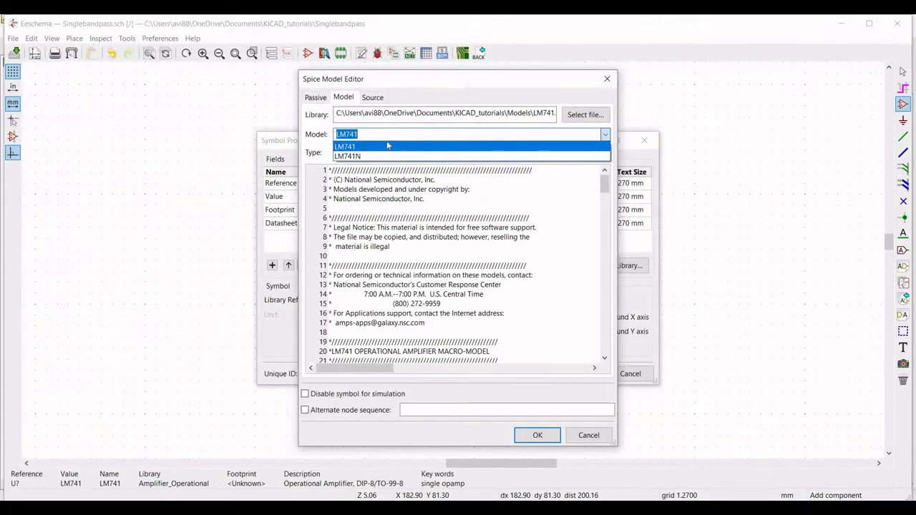
left_click(383, 146)
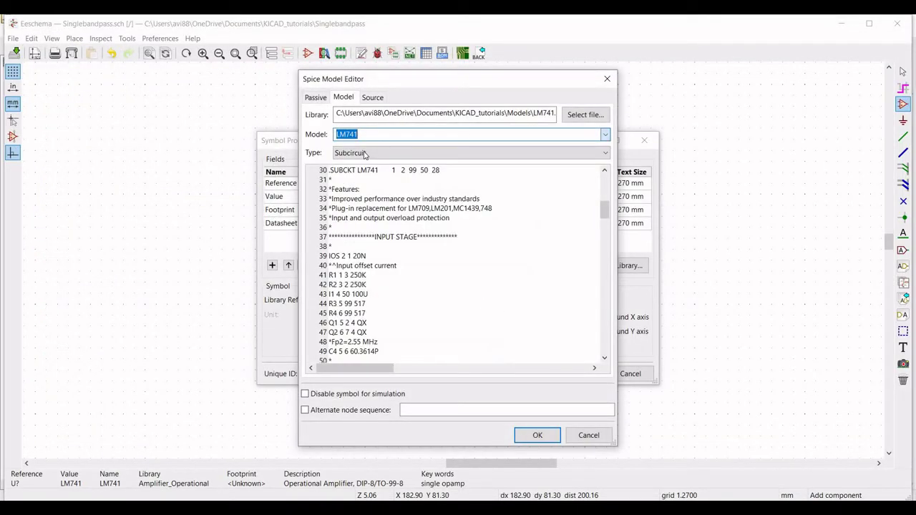
- Use the alternate node sequence 3 2 7 4 6 and apply the U1 changes
left_click(305, 411)
left_click(418, 409)
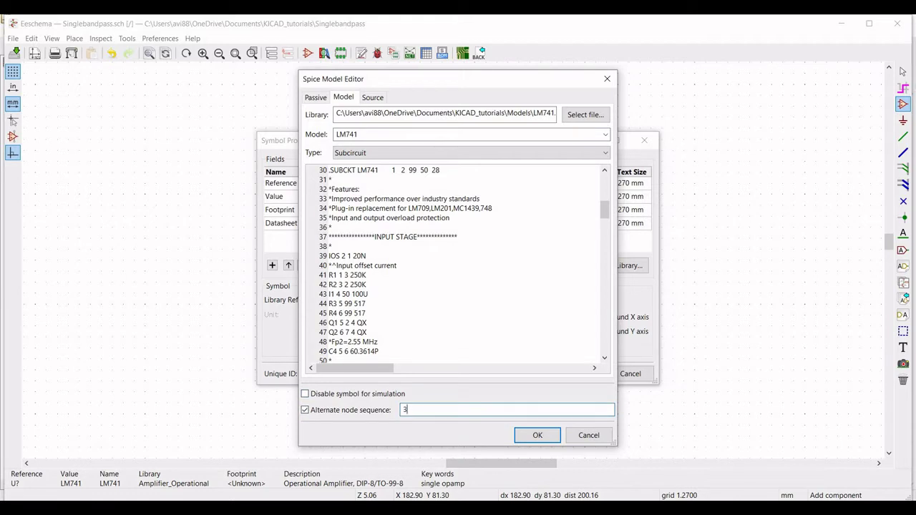
type("3 2 7 4 6")
key("Return")
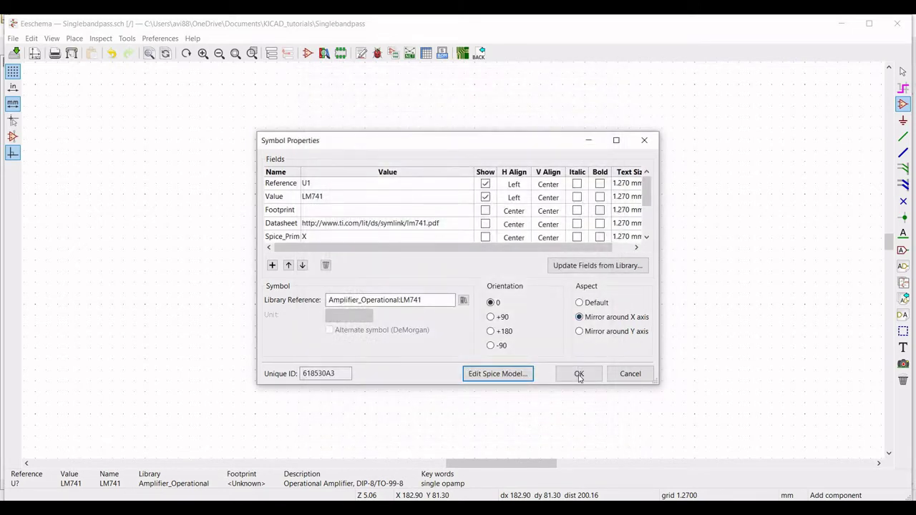
left_click(578, 374)
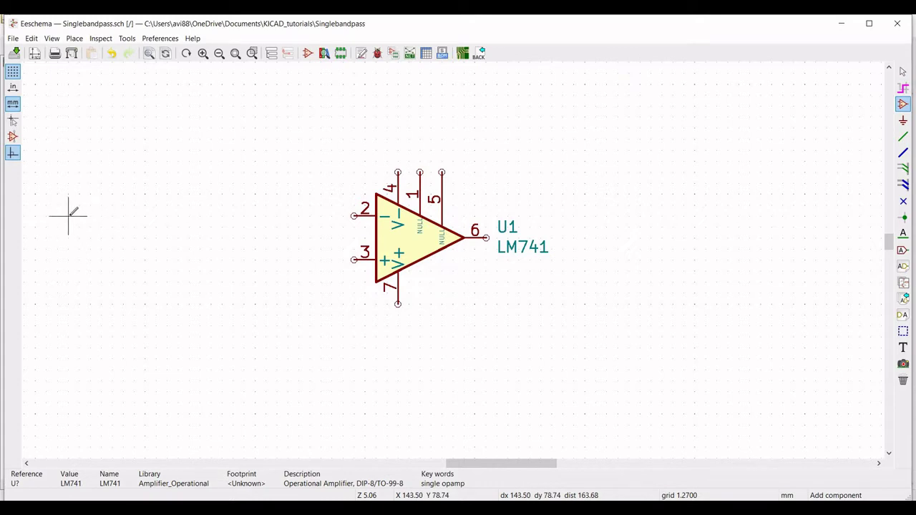
- Place a pspice resistor R to the left of op-amp U1
left_click(143, 117)
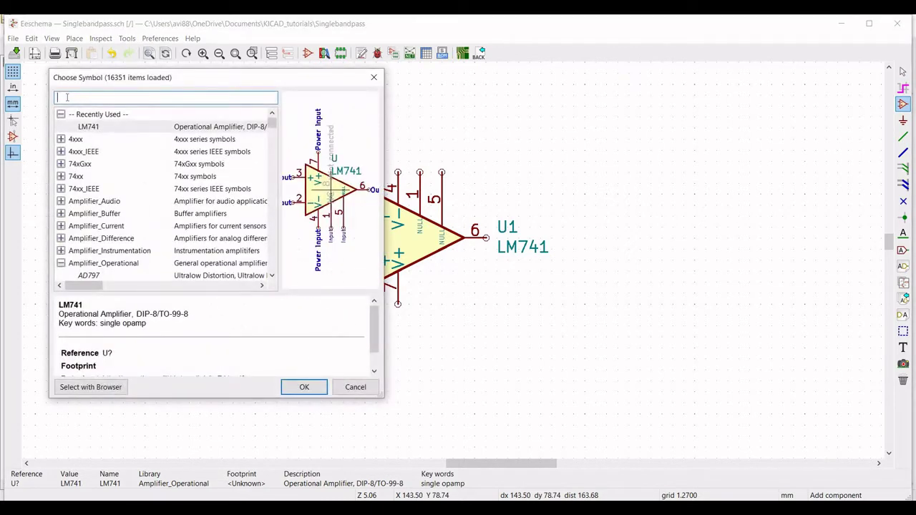
type("pspice")
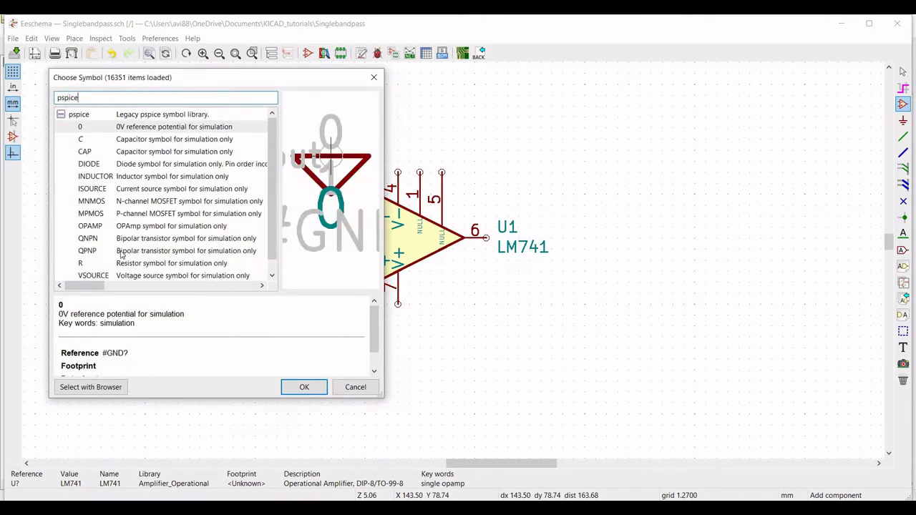
left_click(127, 264)
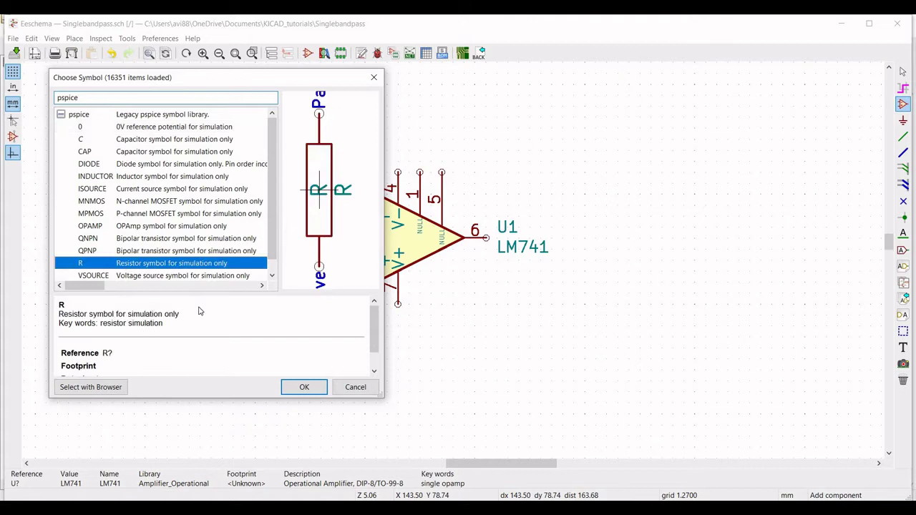
left_click(303, 390)
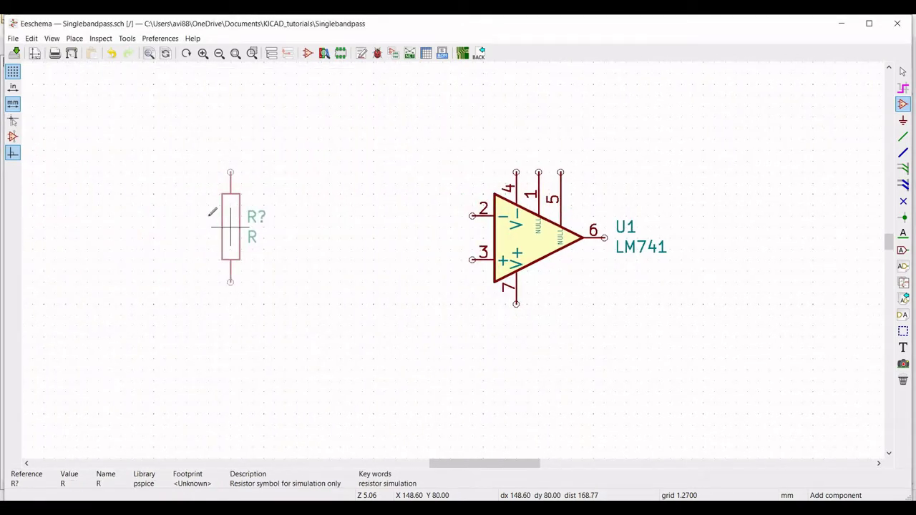
left_click(203, 212)
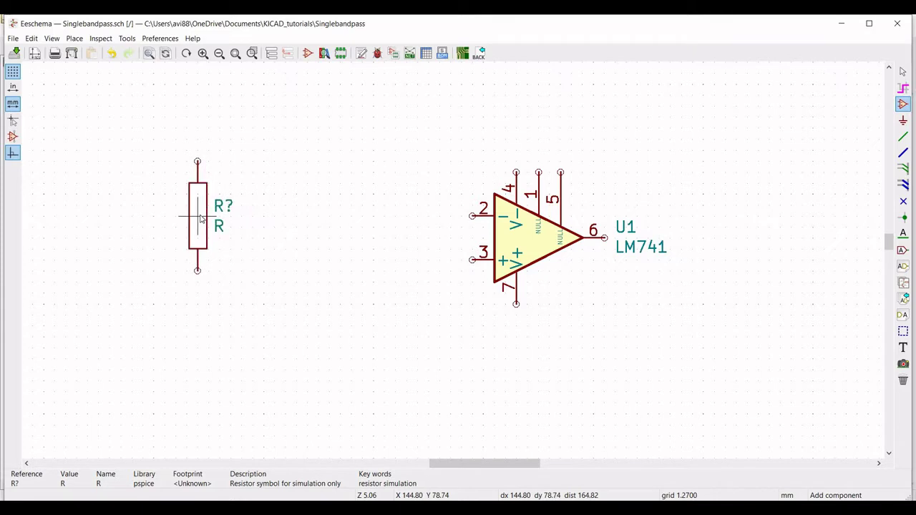
- Give the resistor reference R1, value 5.36k and +90 orientation so it lies horizontally
right_click(201, 220)
mouse_move(276, 289)
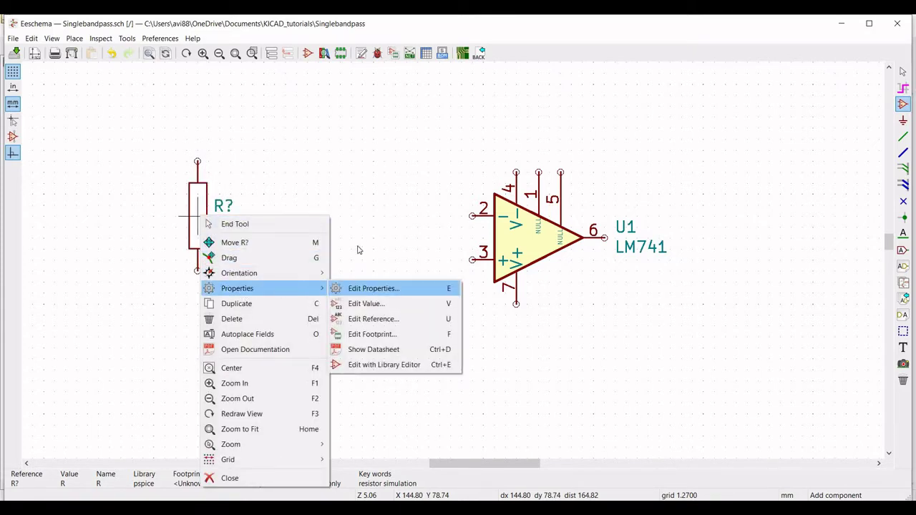
key("Return")
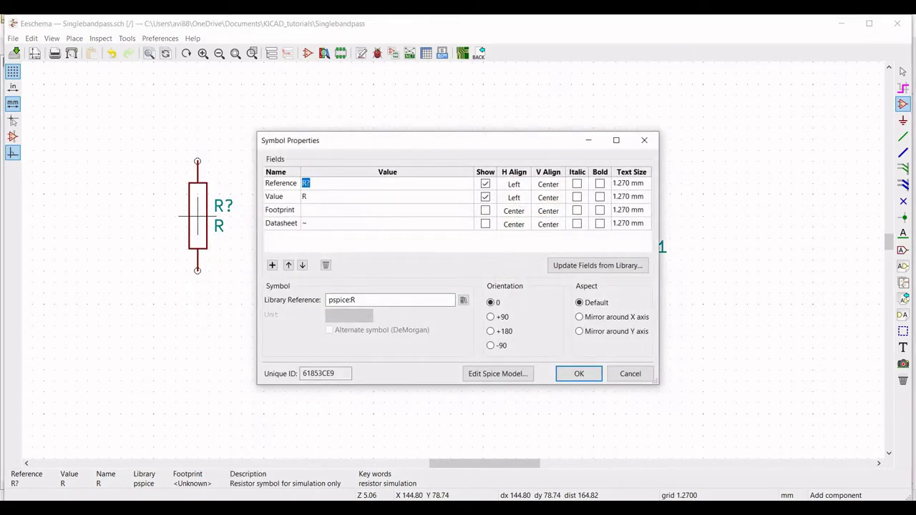
type("R1")
left_click(308, 198)
left_click(490, 317)
left_click(579, 373)
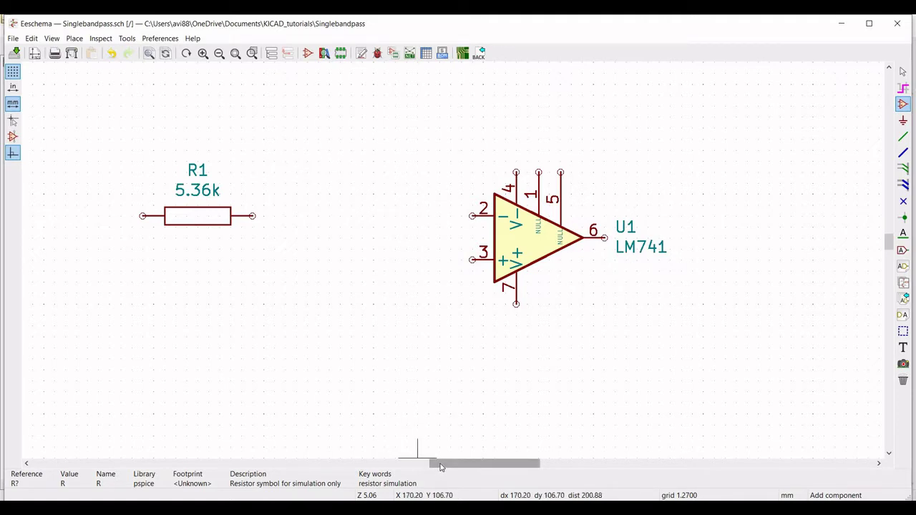
left_click_drag(440, 468, 449, 467)
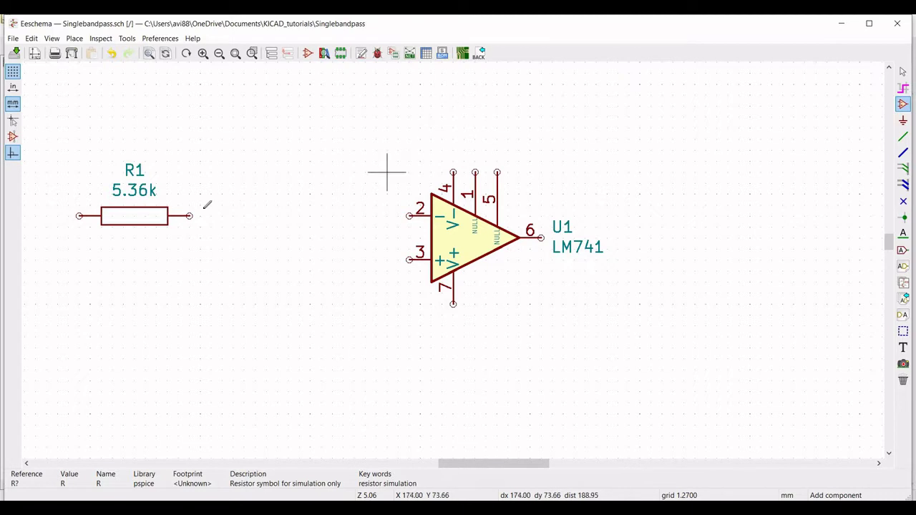
- Place another pspice resistor below the op-amp as R3 with value 5.36k
left_click(333, 346)
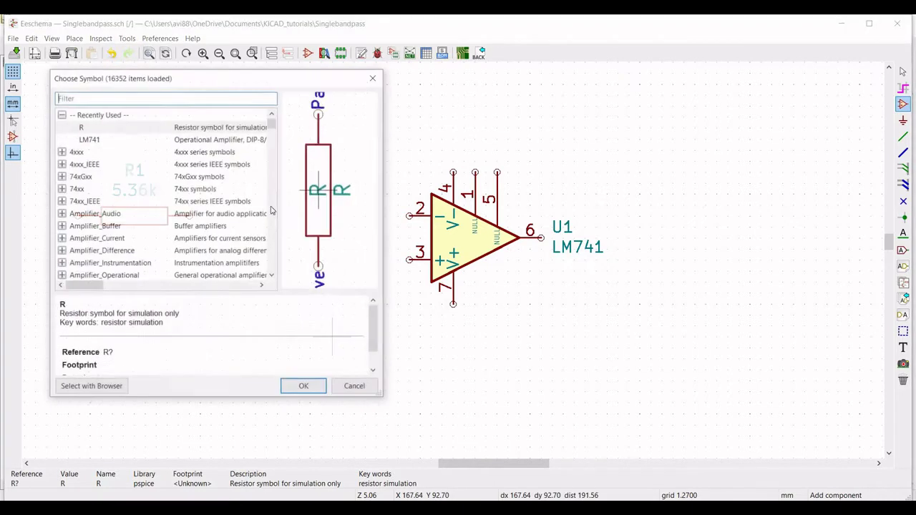
left_click(136, 127)
left_click(294, 388)
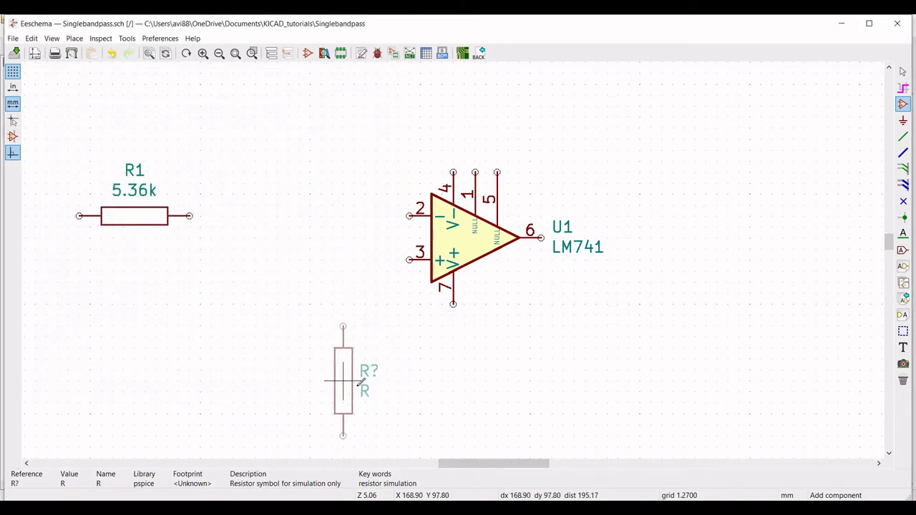
right_click(367, 389)
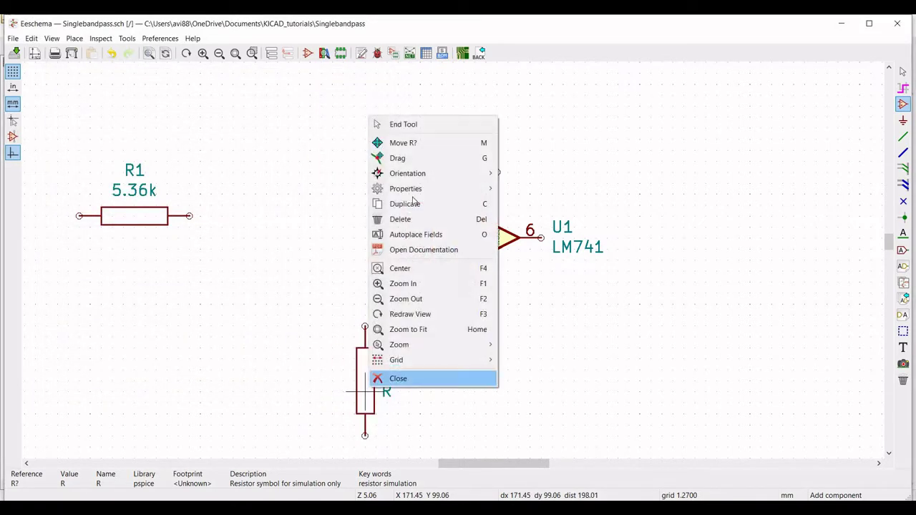
mouse_move(487, 188)
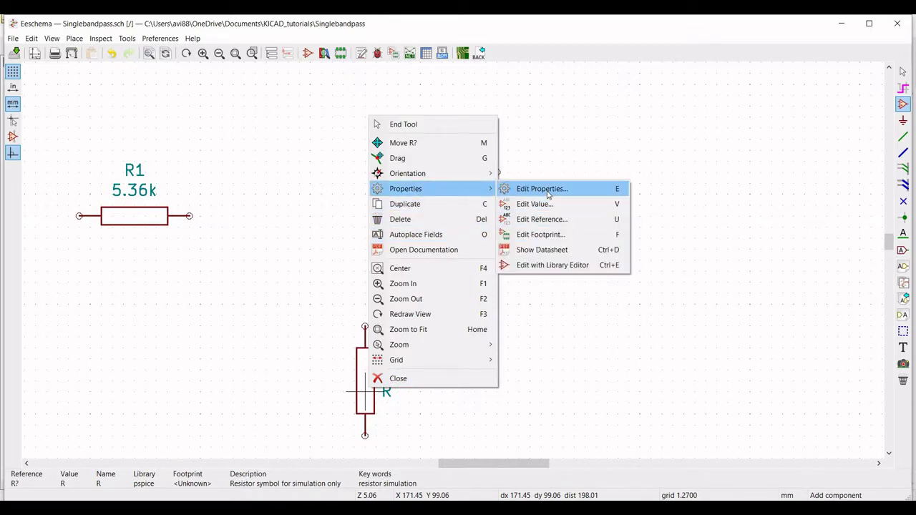
left_click(544, 189)
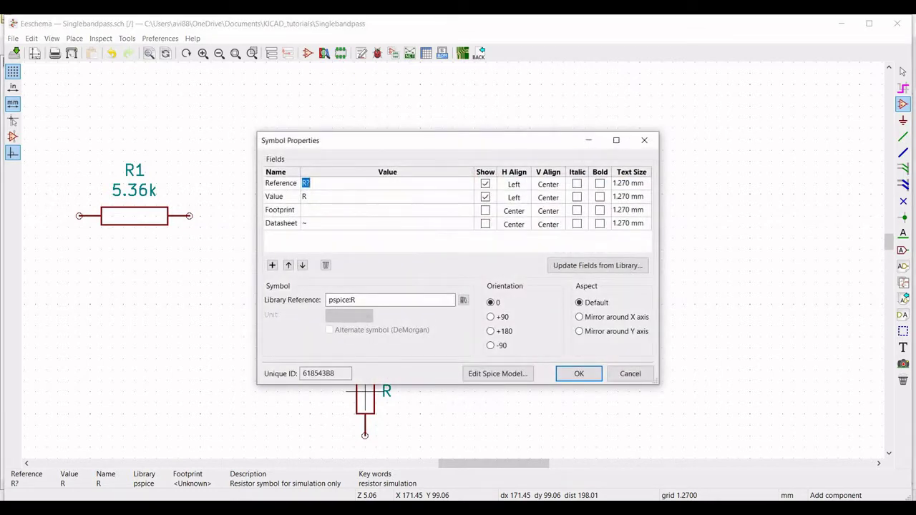
type("R3")
left_click(313, 201)
type("5.36k")
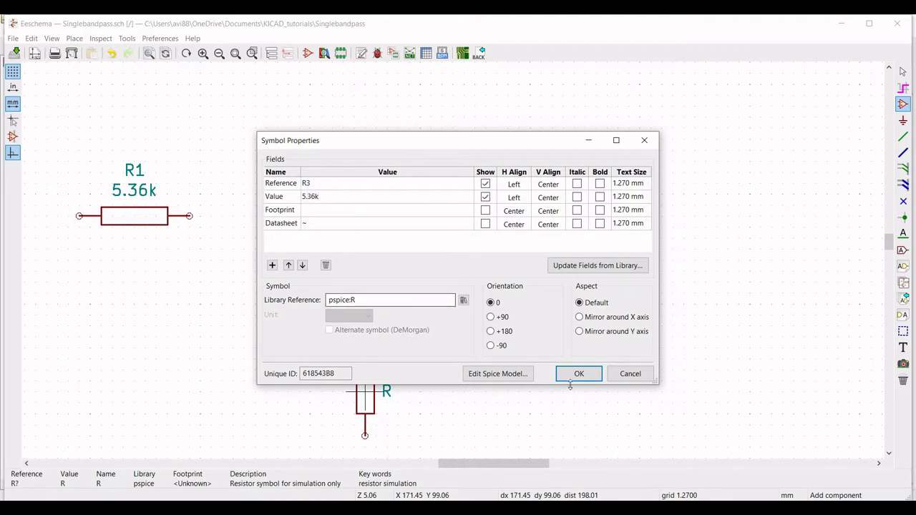
key("Return")
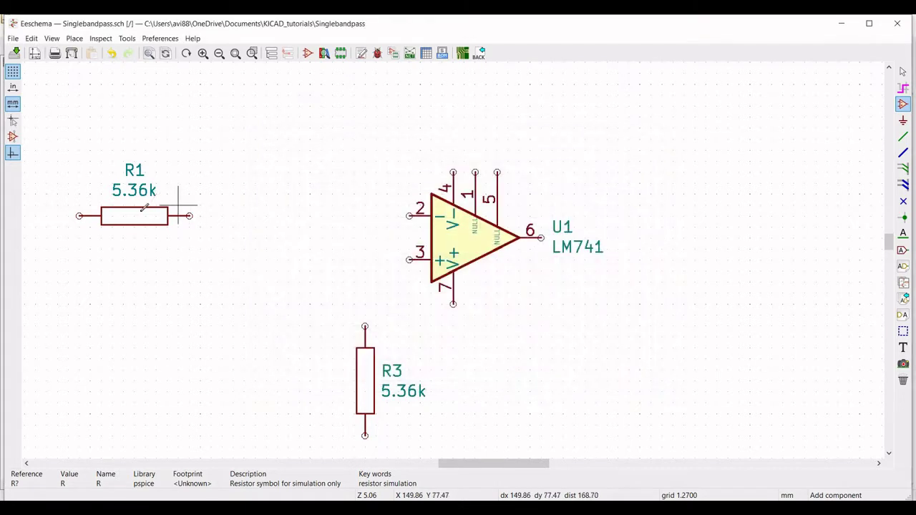
- Duplicate R1 and place the copy above op-amp U1
right_click(136, 216)
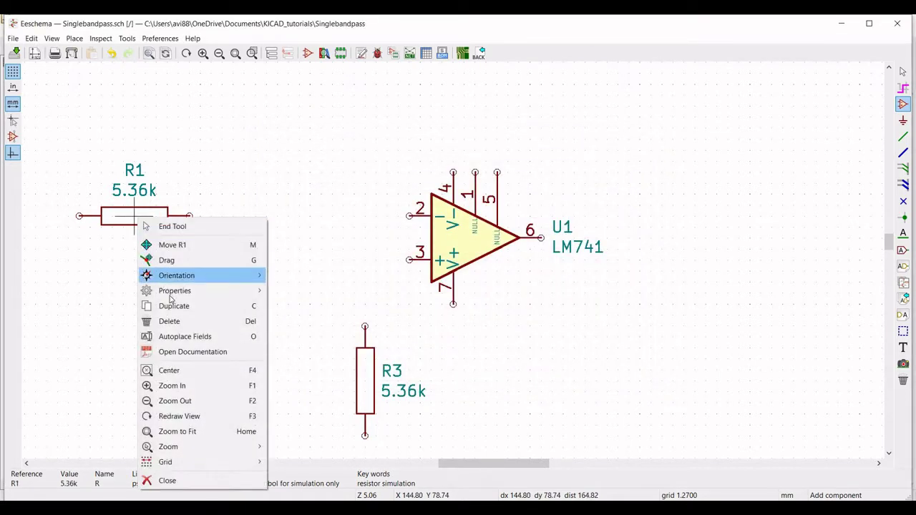
left_click(172, 307)
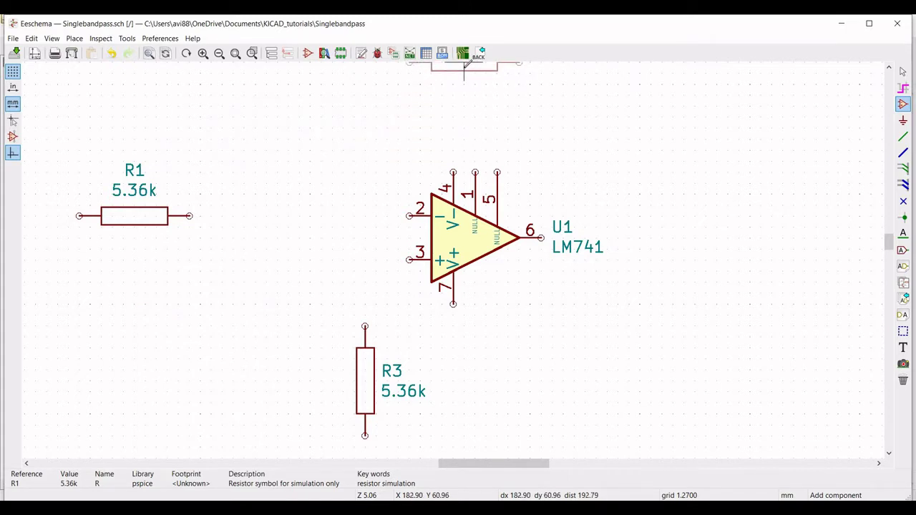
left_click(464, 68)
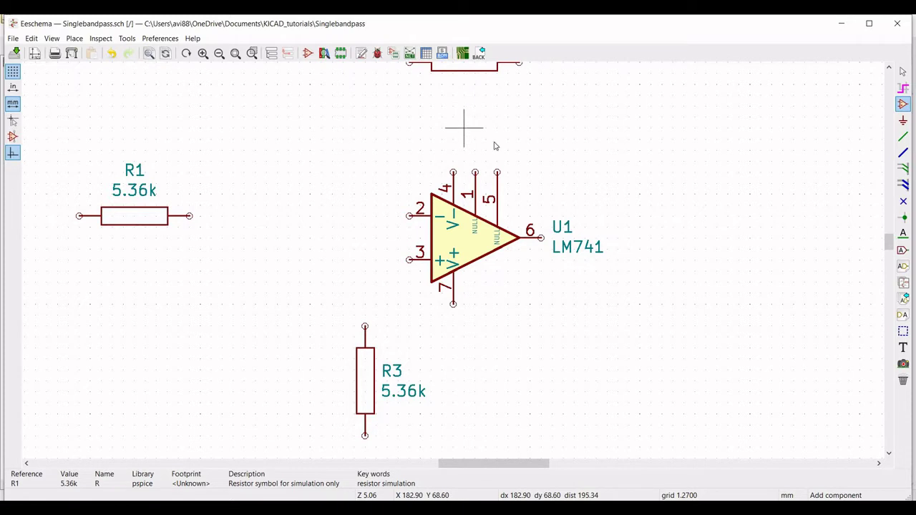
key("Escape")
scroll(885, 244, "up", 2)
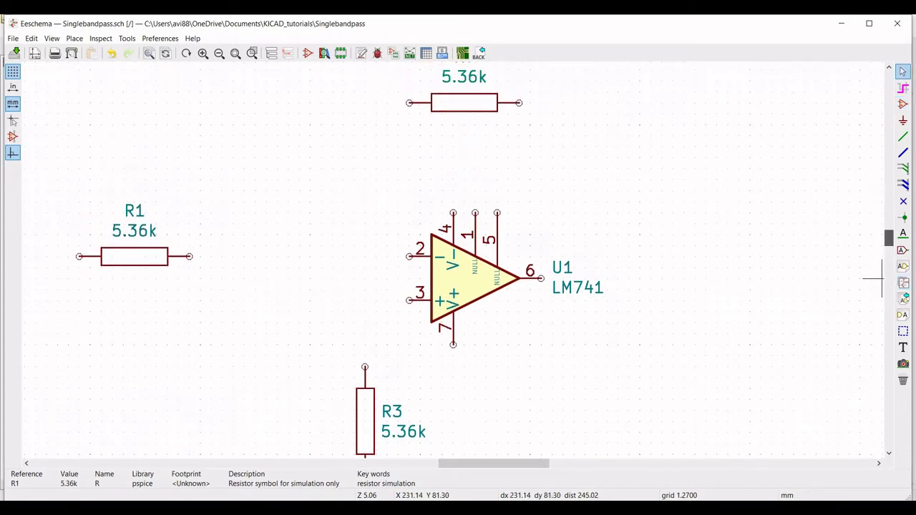
left_click(219, 53)
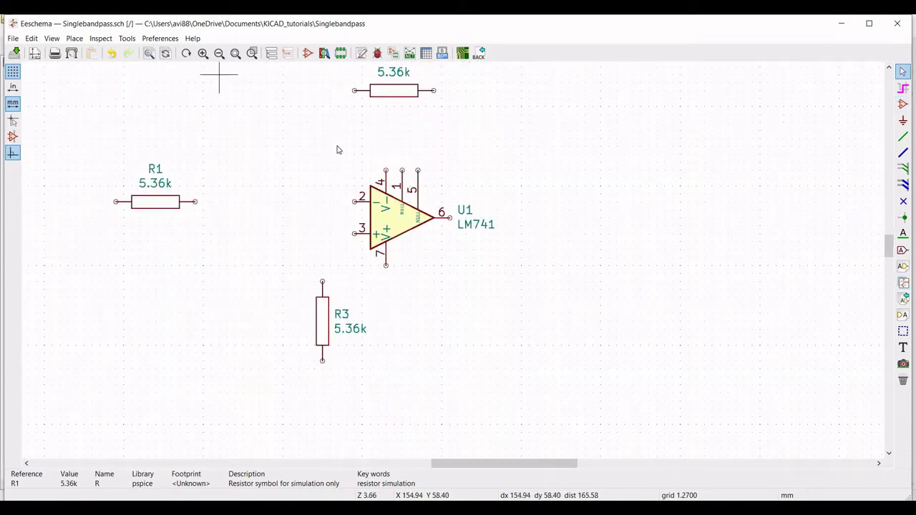
left_click_drag(338, 145, 298, 170)
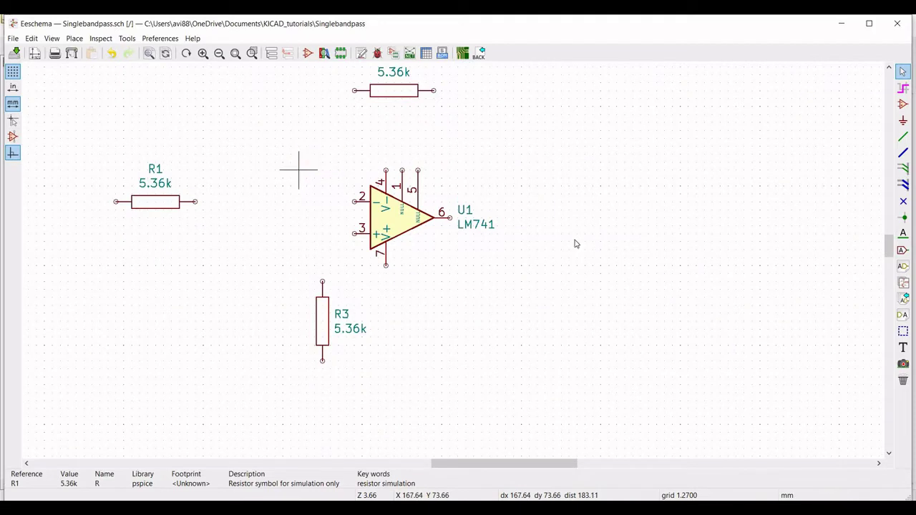
left_click_drag(890, 247, 889, 237)
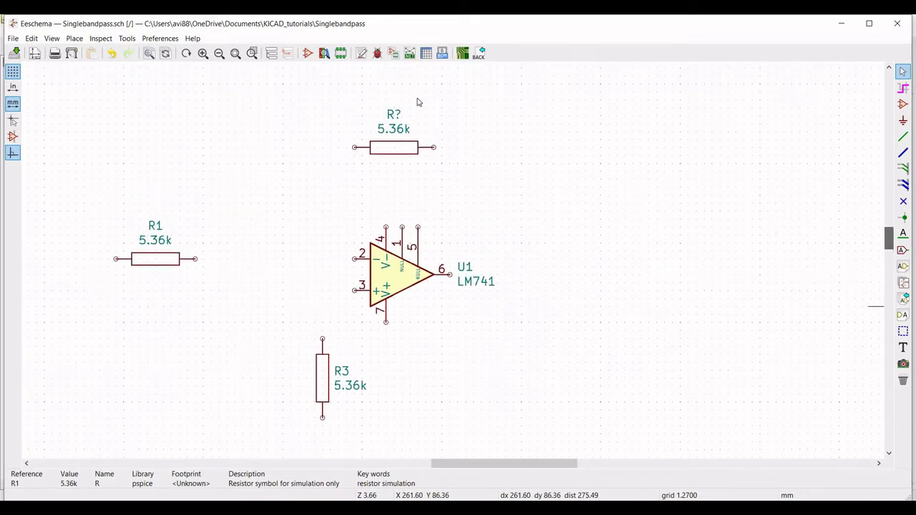
- Rename the copied resistor to R2
right_click(395, 152)
mouse_move(501, 203)
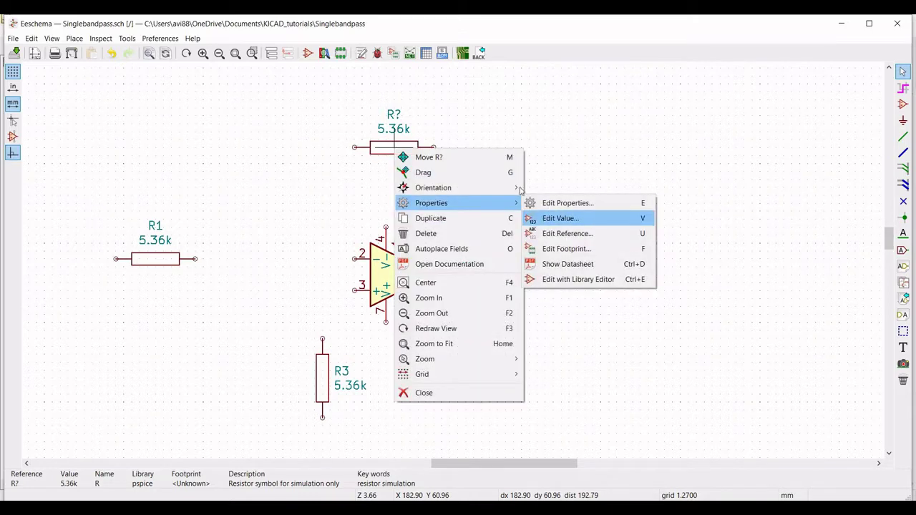
left_click(566, 204)
type("R2")
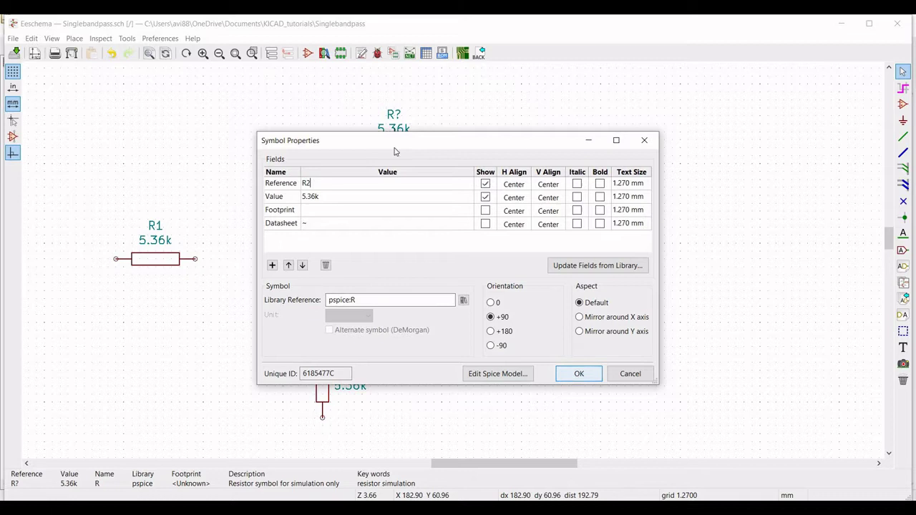
key("Return")
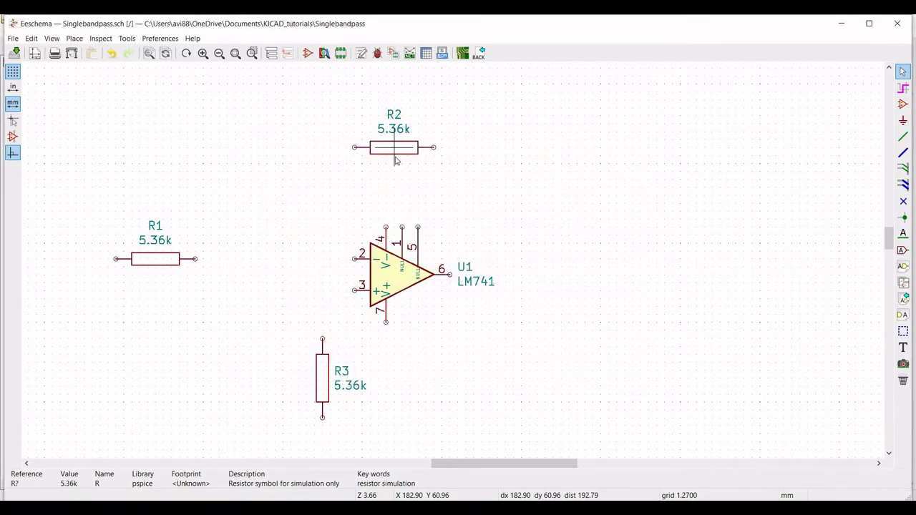
- Place a pspice capacitor C between R1 and op-amp U1
left_click(903, 104)
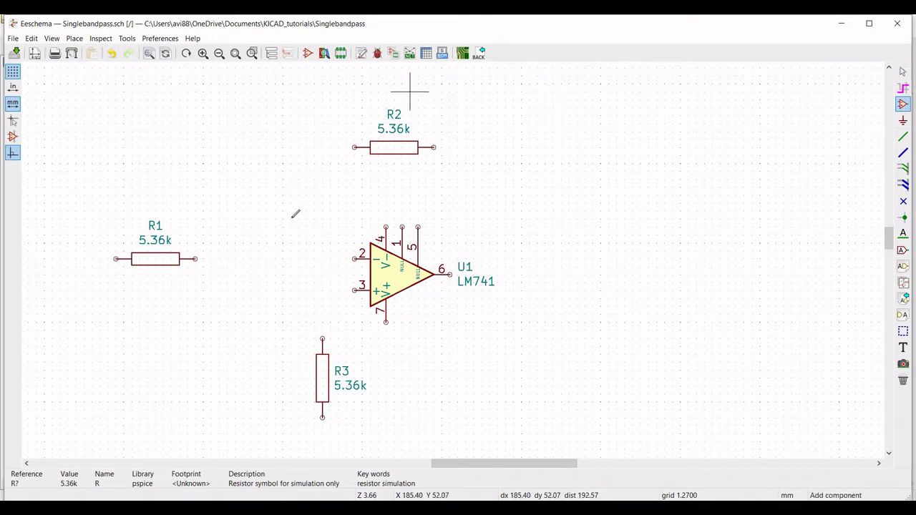
left_click(278, 264)
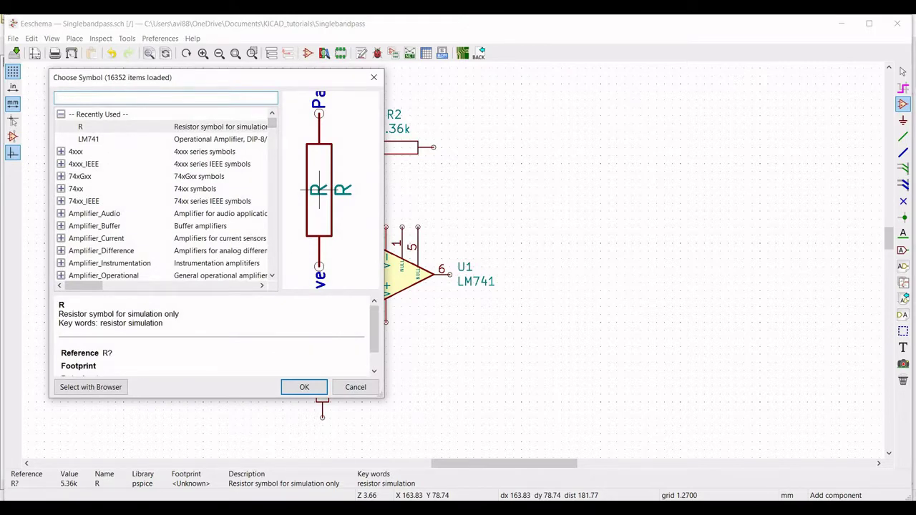
type("pspice")
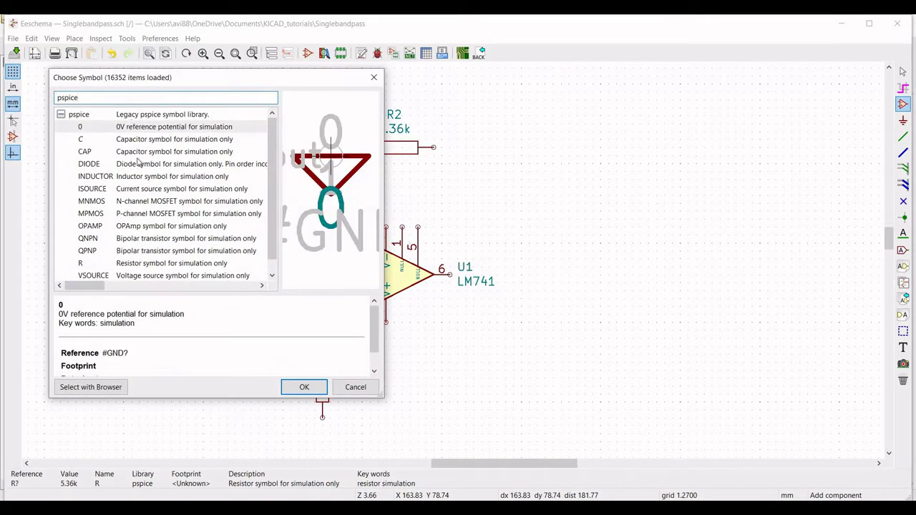
left_click(141, 143)
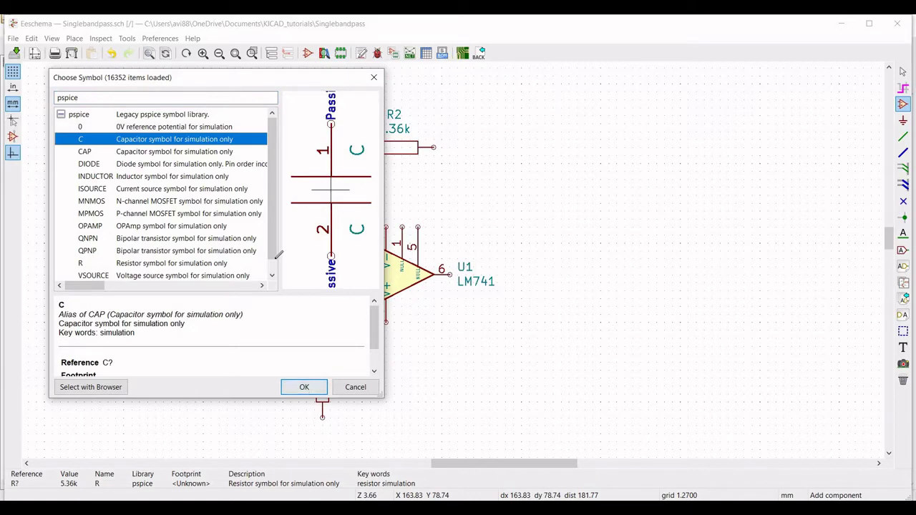
left_click(304, 387)
left_click(275, 233)
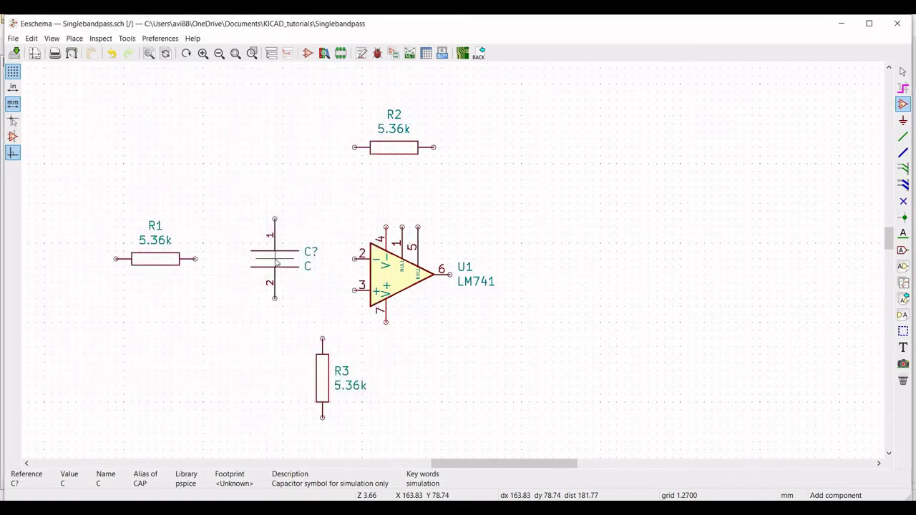
- Set the capacitor to reference C1, value 0.1u, rotated to lie horizontally
right_click(275, 234)
mouse_move(315, 289)
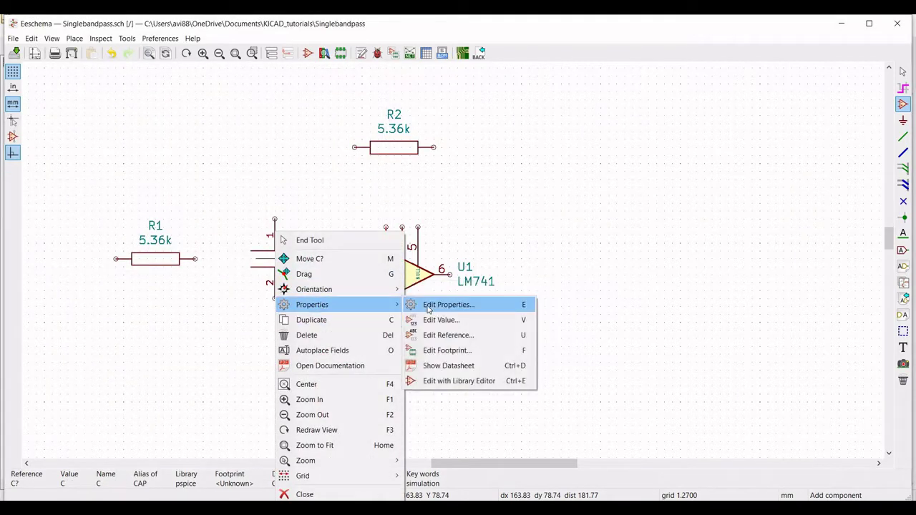
left_click(433, 304)
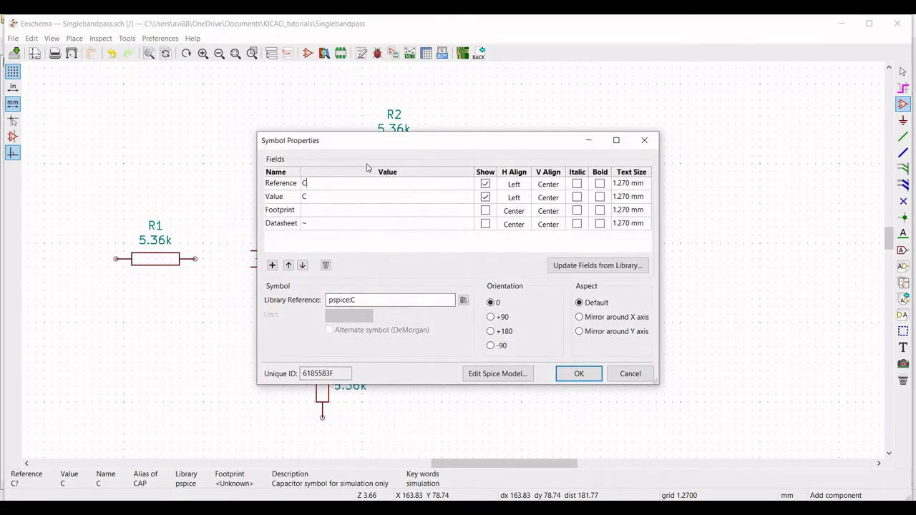
type("1")
left_click(565, 377)
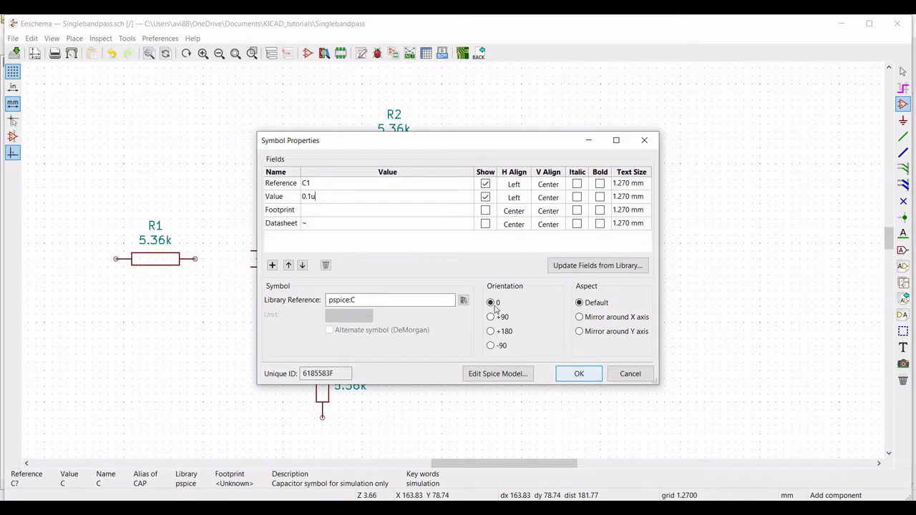
left_click(494, 308)
left_click(576, 377)
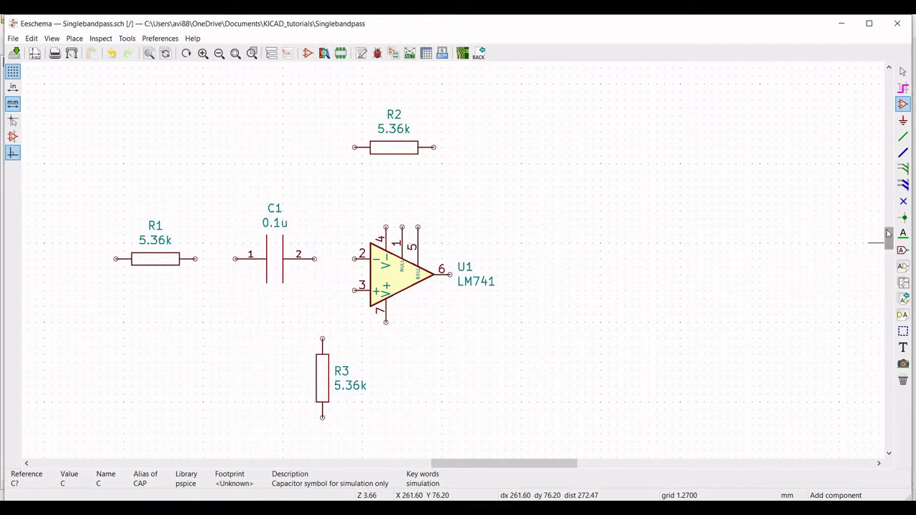
left_click_drag(889, 234, 889, 221)
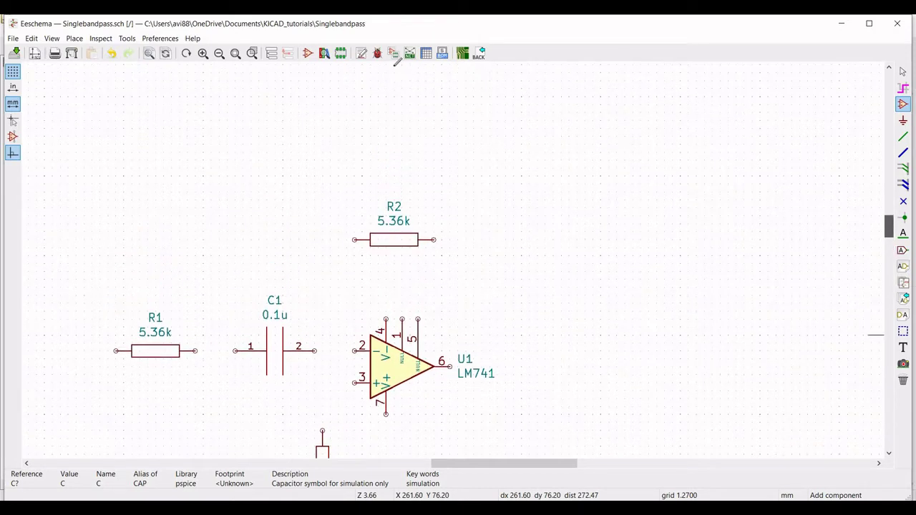
- Add a second pspice capacitor as C2, value 1000p, orientation +90, above R2
left_click(369, 125)
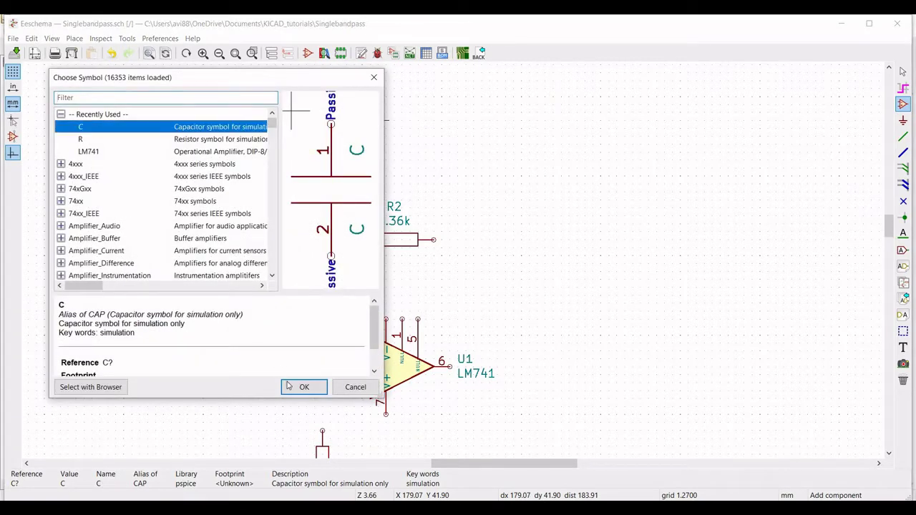
key("Return")
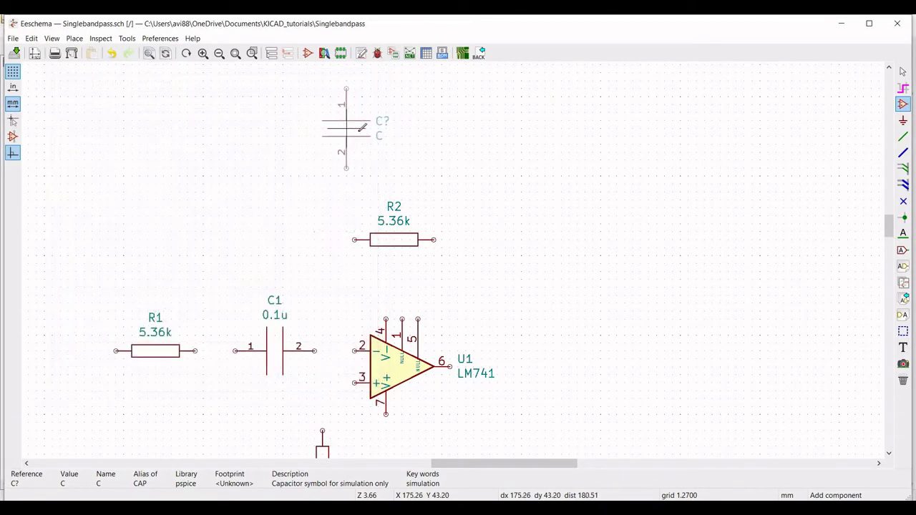
right_click(360, 136)
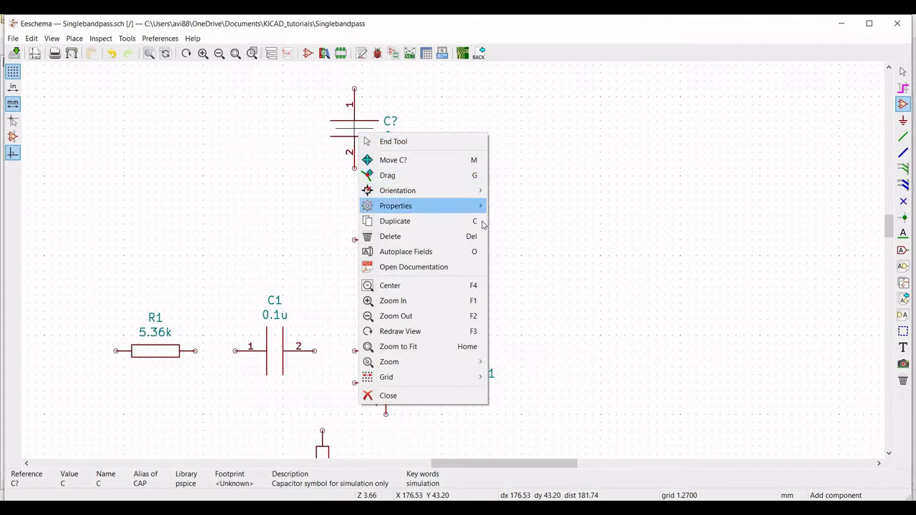
mouse_move(396, 206)
key("Return")
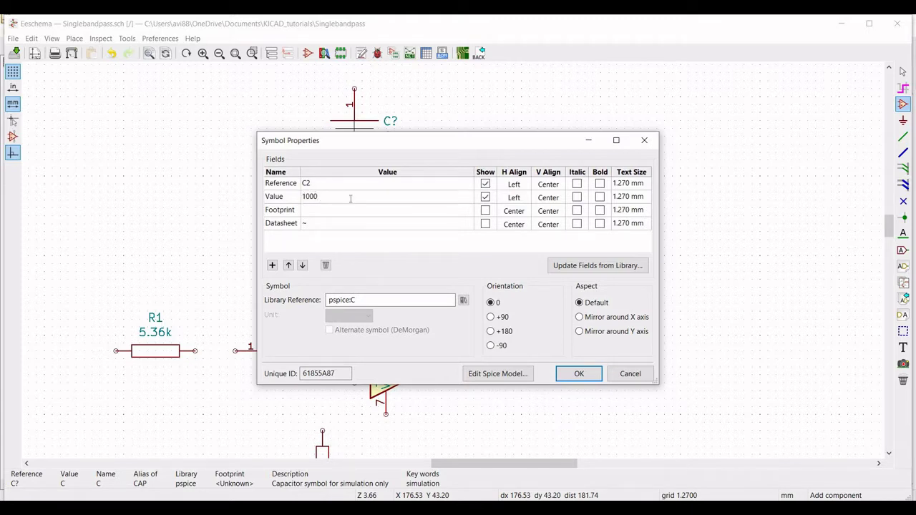
left_click(574, 381)
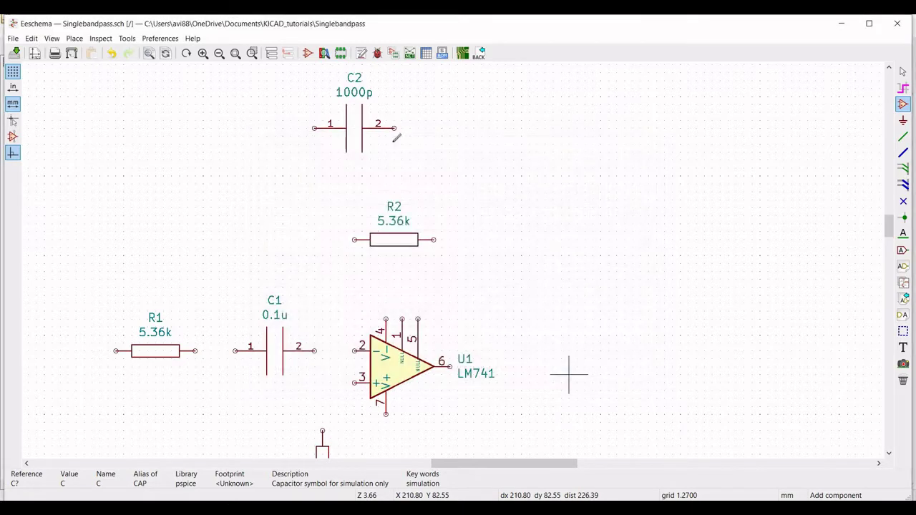
left_click(220, 54)
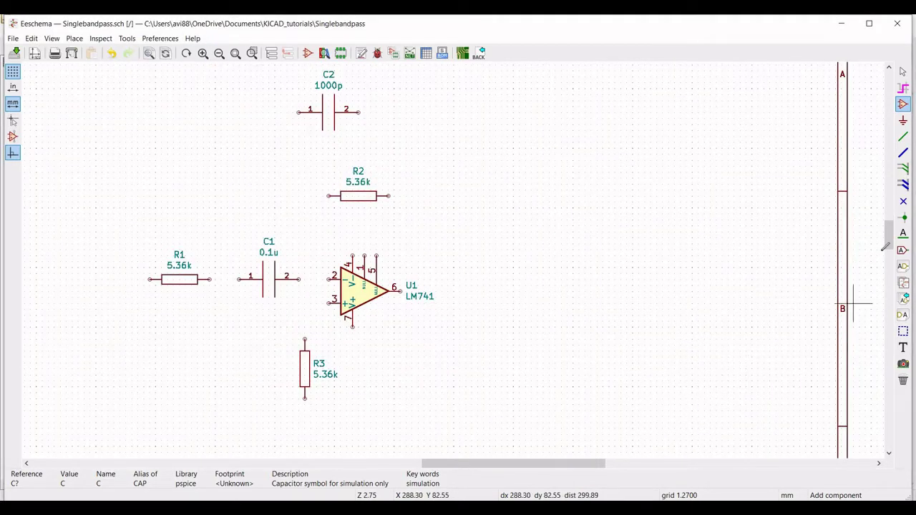
- Place three pspice VSOURCE voltage sources at the upper right of the op-amp circuit
left_click_drag(888, 245, 887, 243)
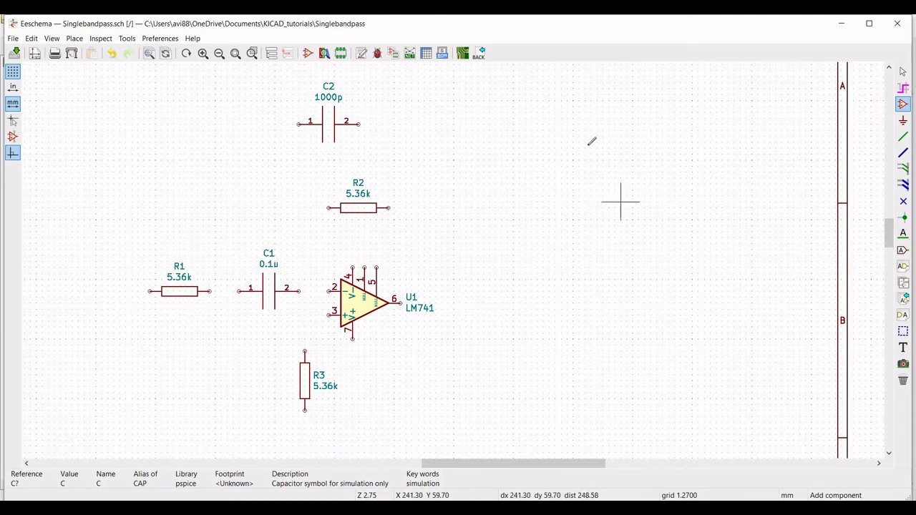
left_click(531, 99)
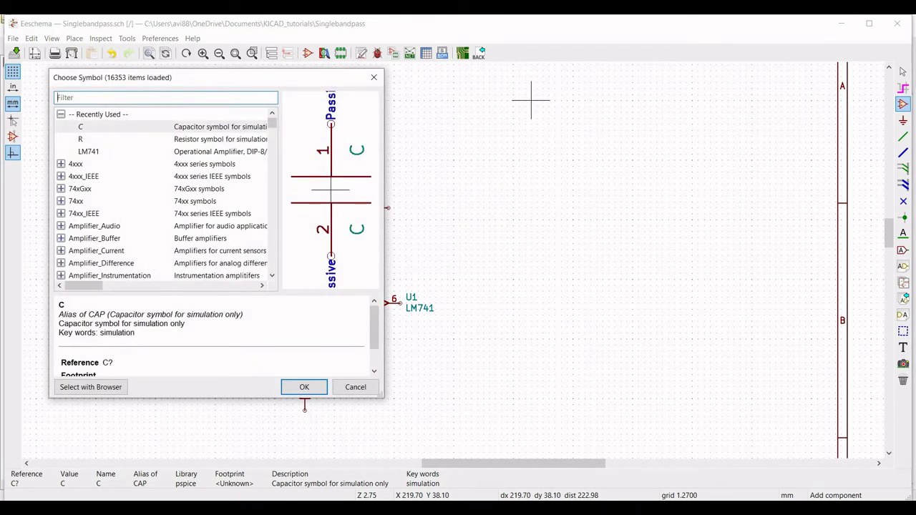
type("pspic")
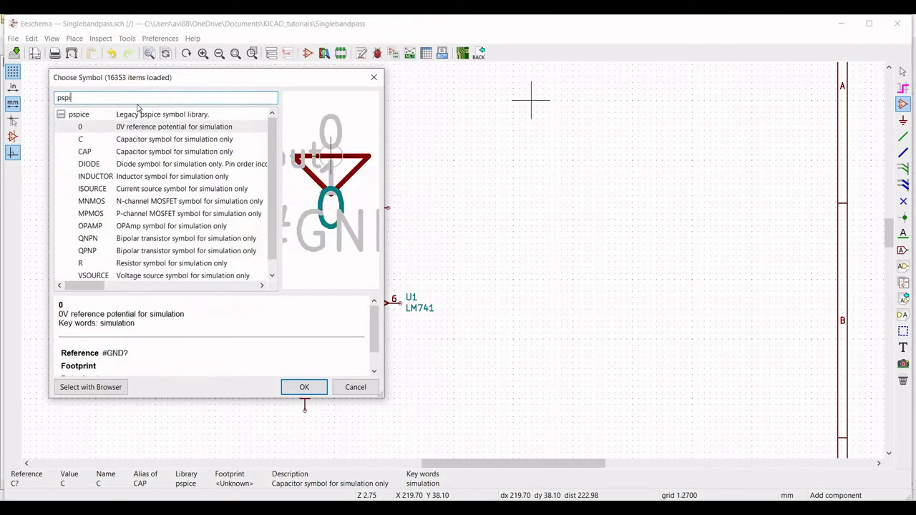
left_click(163, 277)
left_click(303, 387)
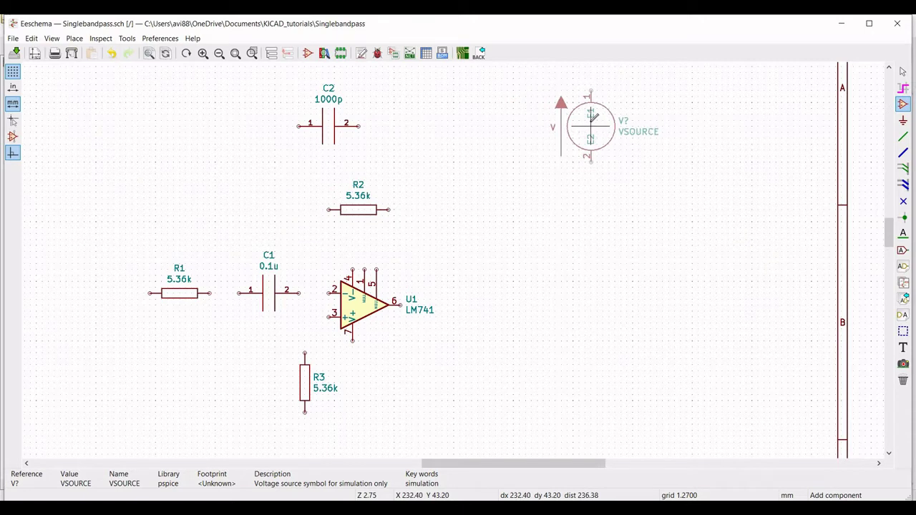
left_click(591, 120)
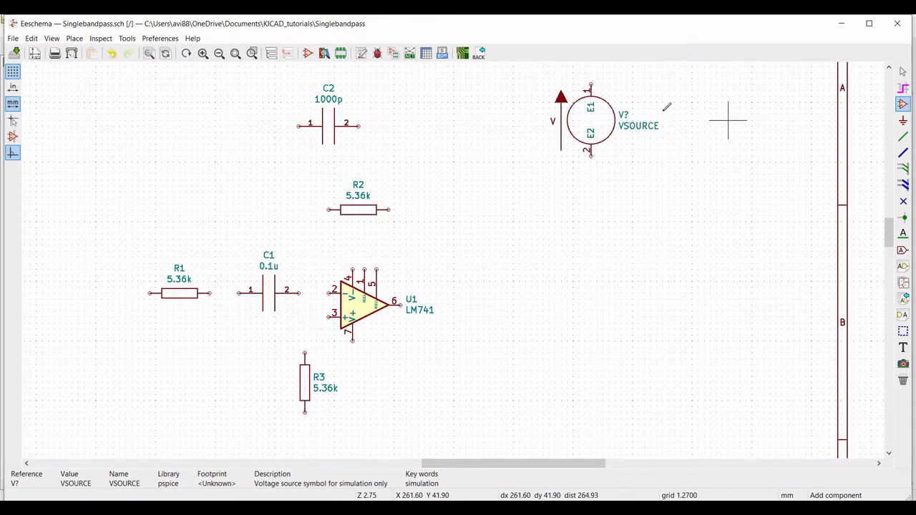
left_click(542, 116)
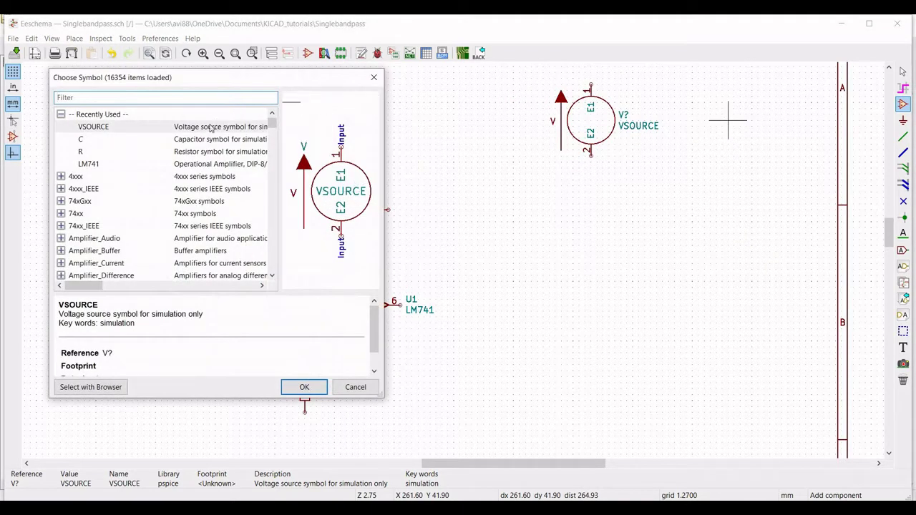
left_click(299, 390)
left_click(684, 162)
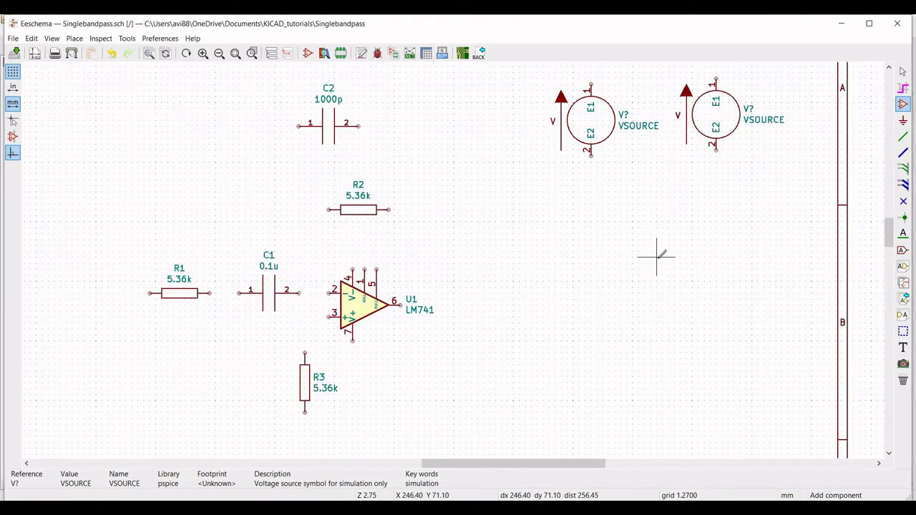
left_click(364, 156)
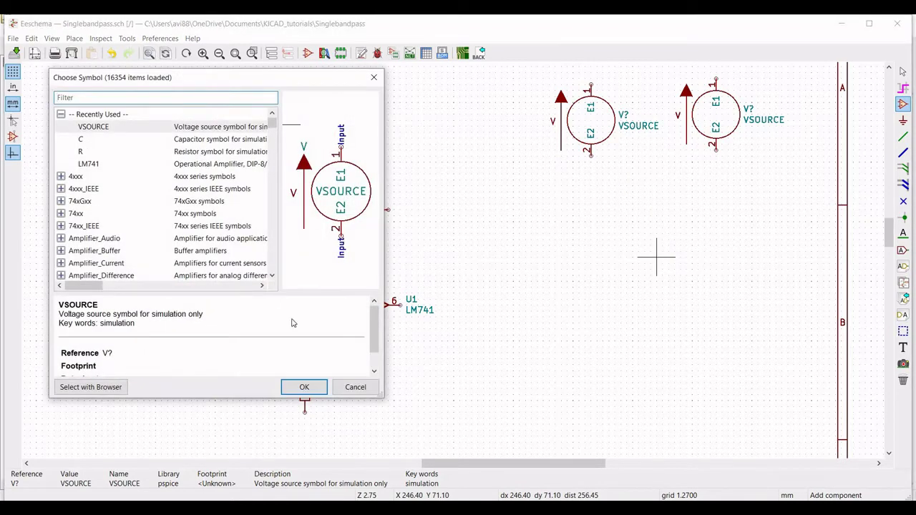
left_click(303, 386)
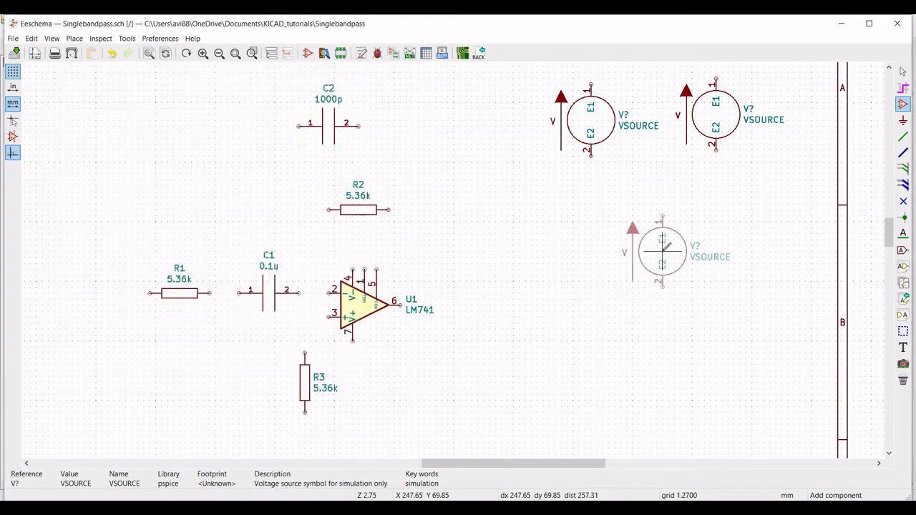
left_click(795, 206)
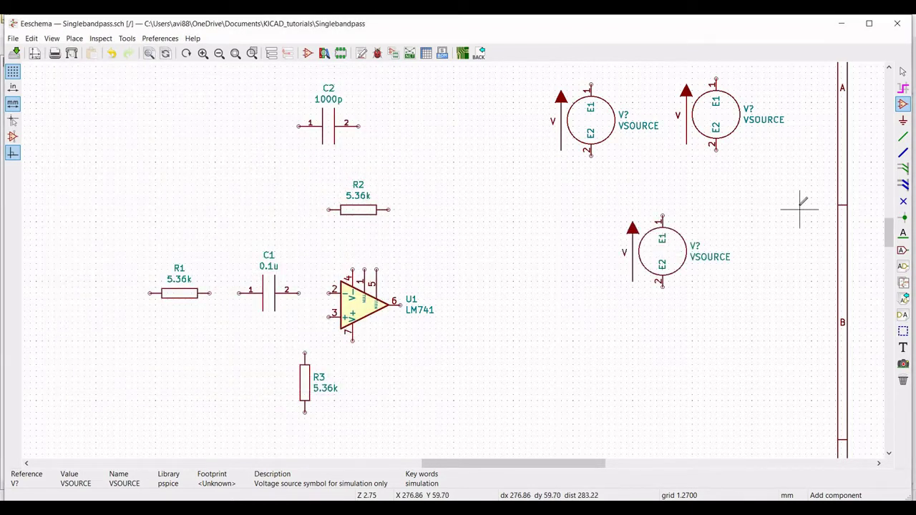
- Put GND symbols on the lower pins of all three voltage sources
left_click(904, 122)
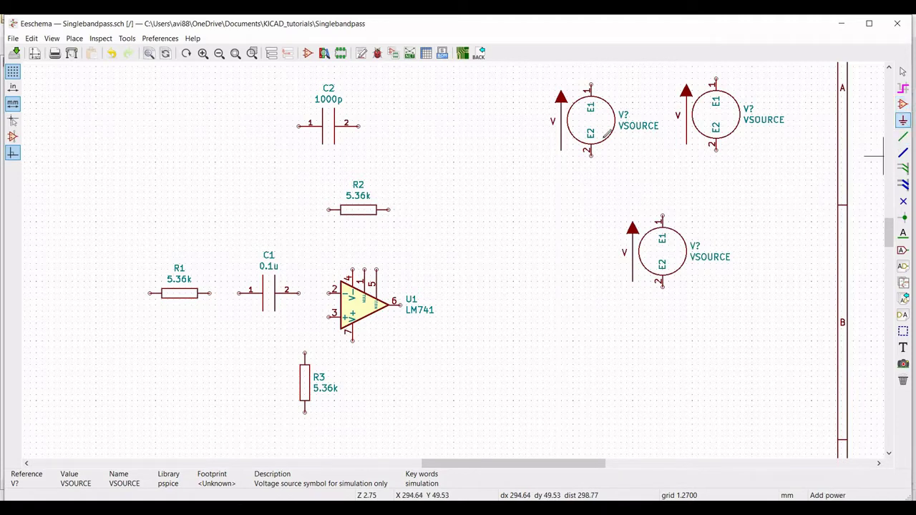
left_click(531, 149)
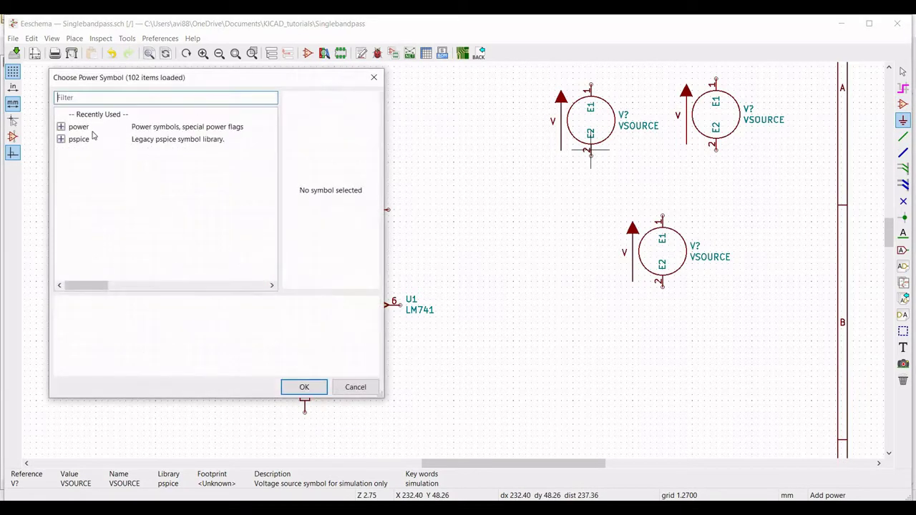
type("gnd")
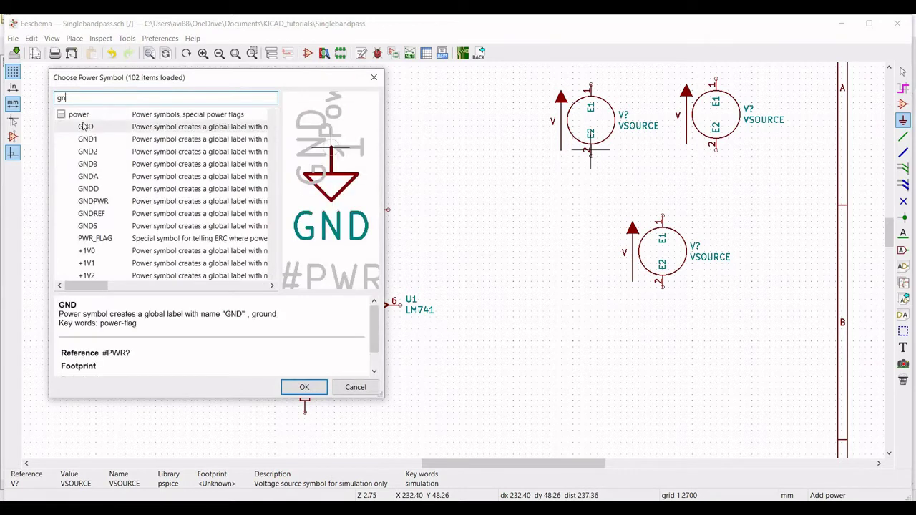
left_click(83, 120)
left_click(86, 131)
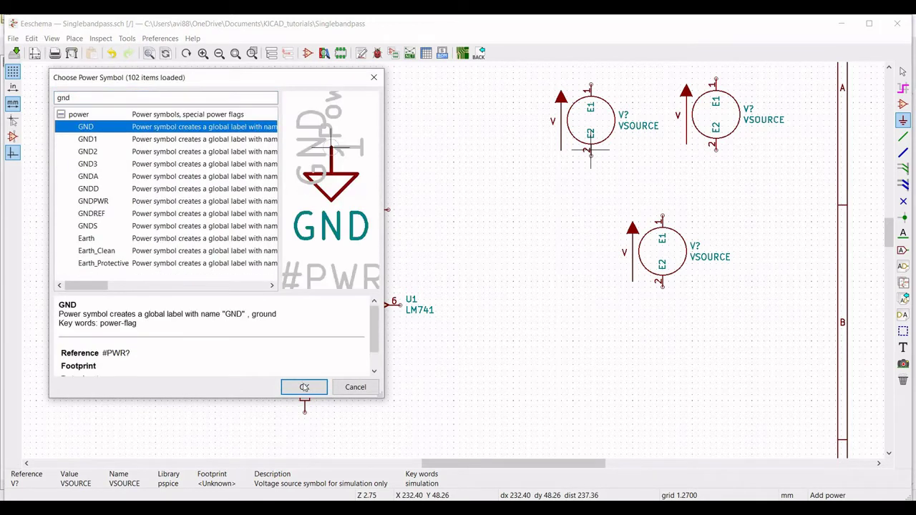
left_click(310, 392)
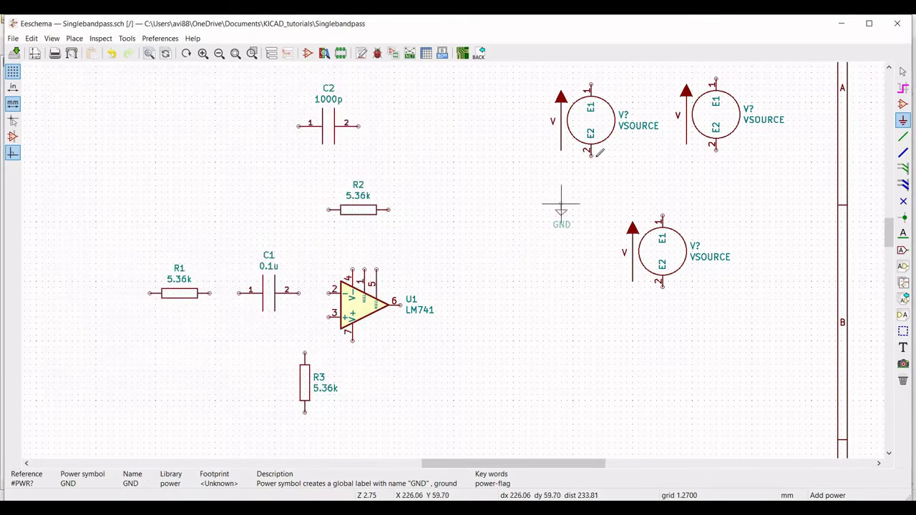
left_click(634, 161)
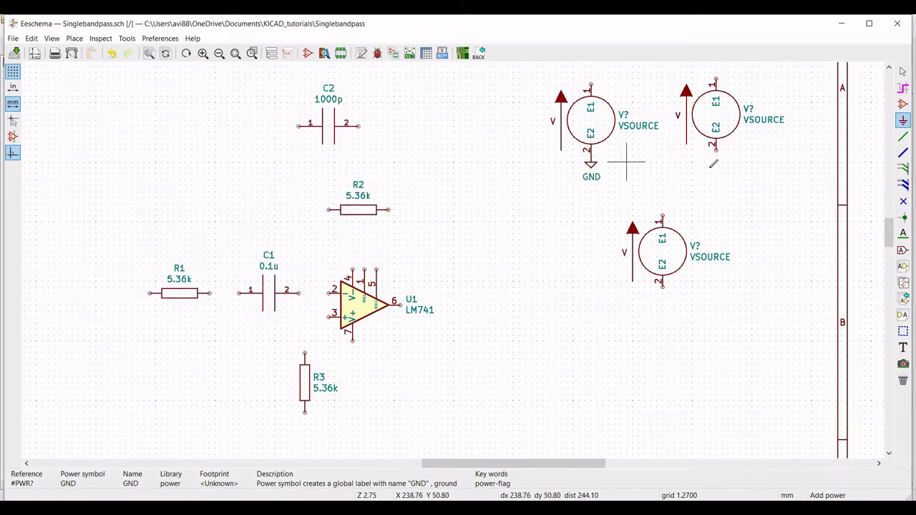
left_click(716, 147)
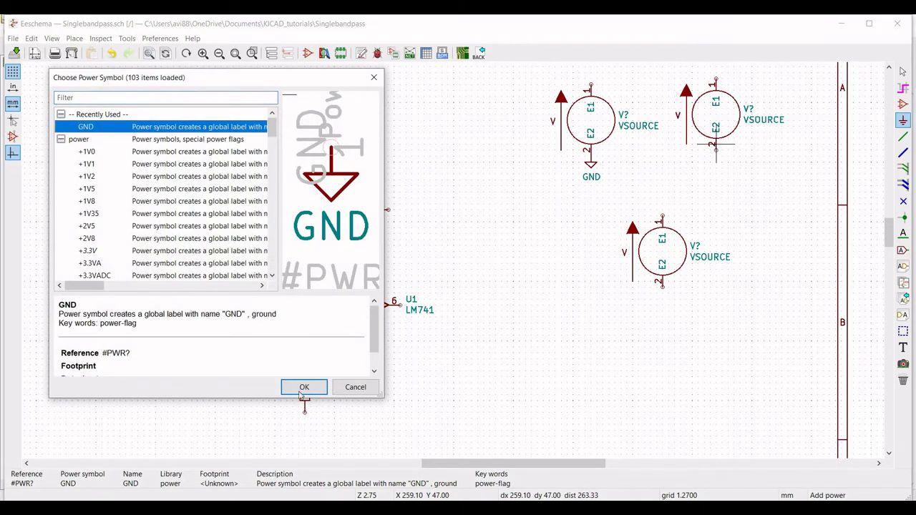
left_click(304, 387)
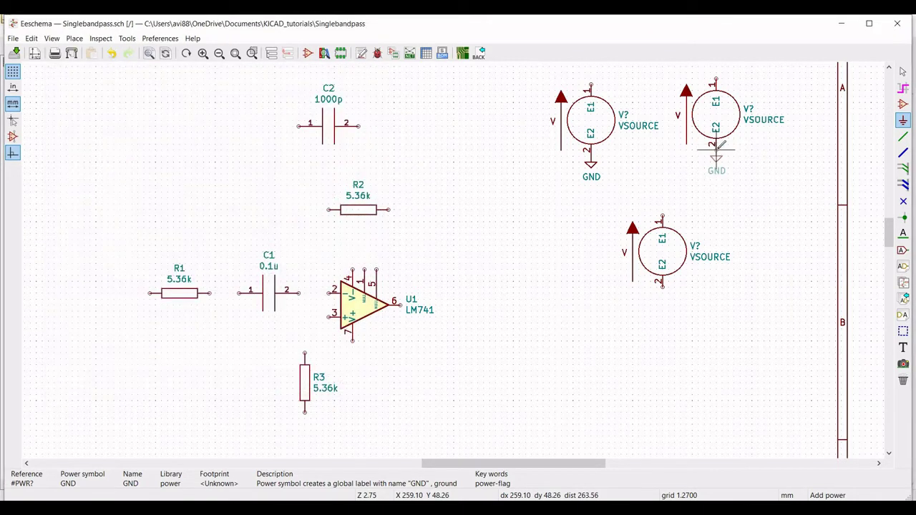
left_click(716, 149)
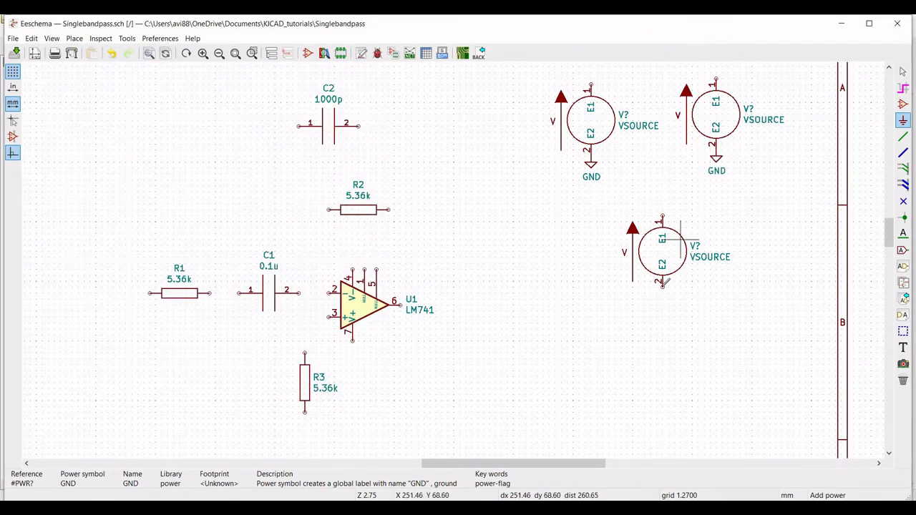
left_click(647, 280)
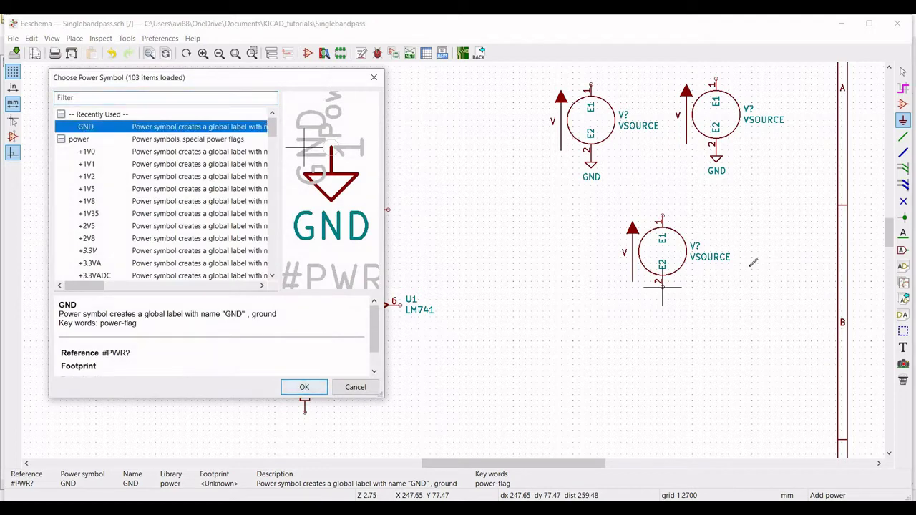
key("Return")
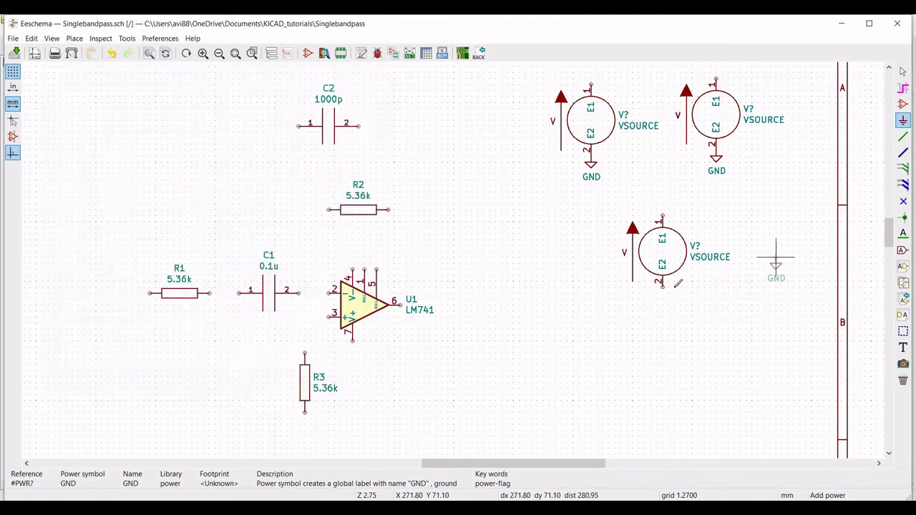
left_click(719, 237)
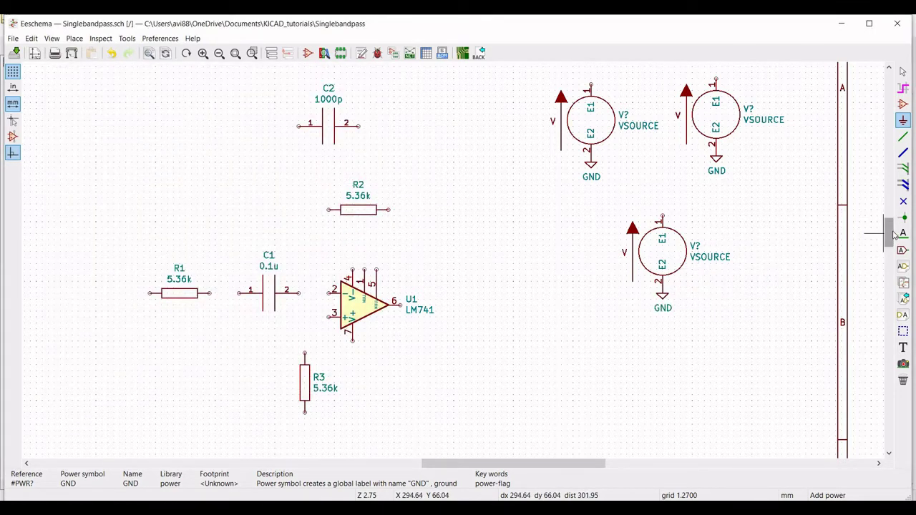
- Move R3 just below U1 and attach a GND symbol to its lower pin
scroll(893, 236, "up", 1)
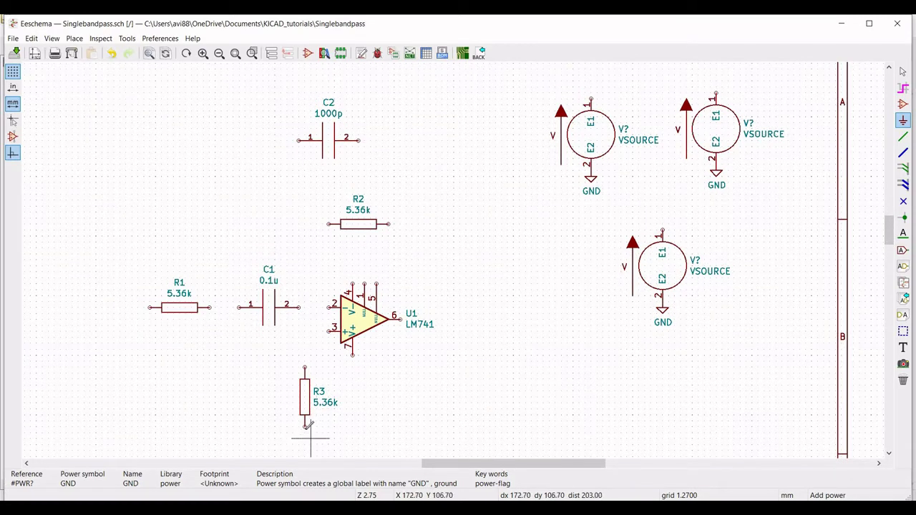
left_click_drag(305, 428, 305, 433)
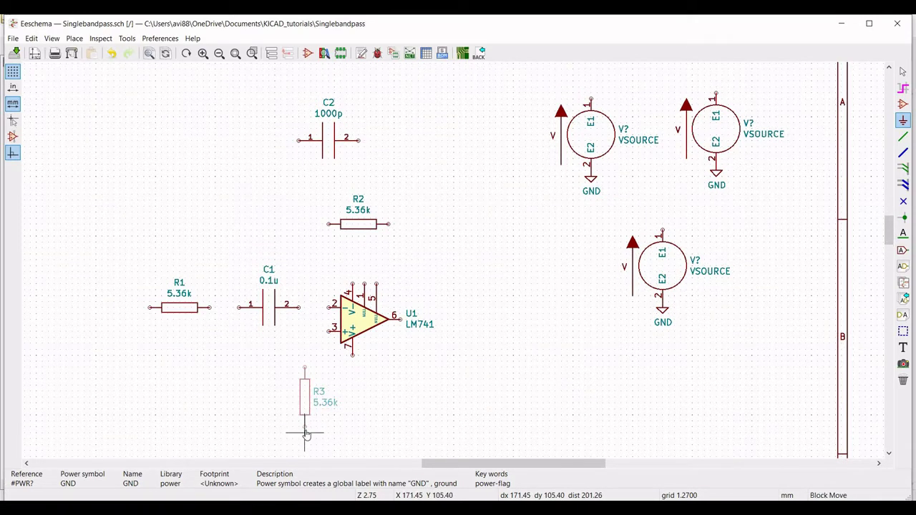
scroll(309, 429, "down", 2)
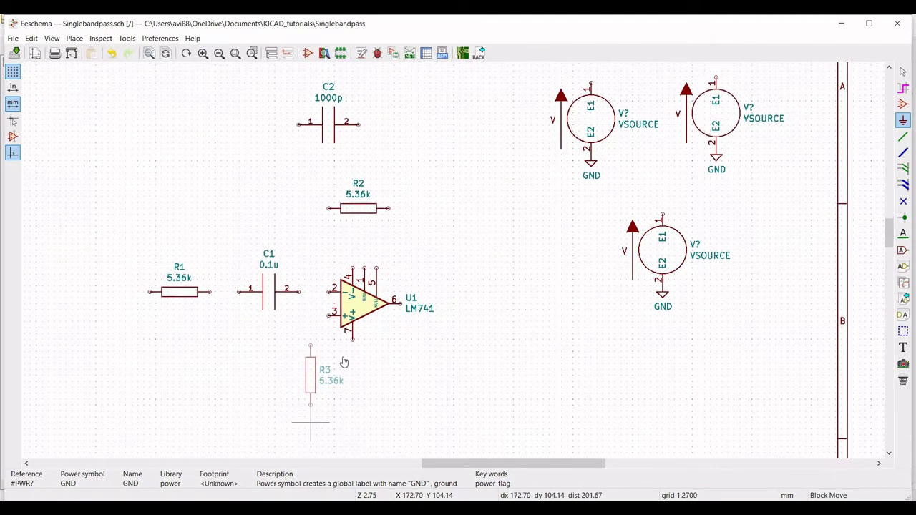
left_click(305, 398)
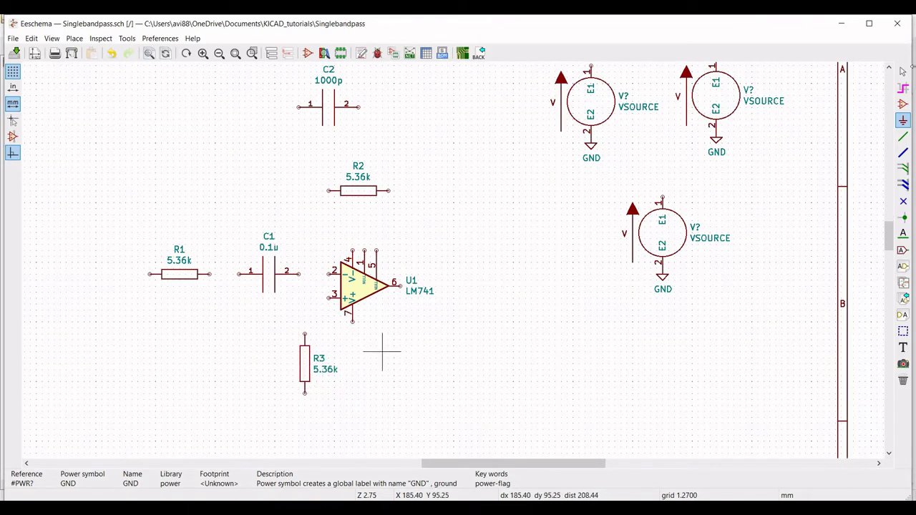
left_click(903, 120)
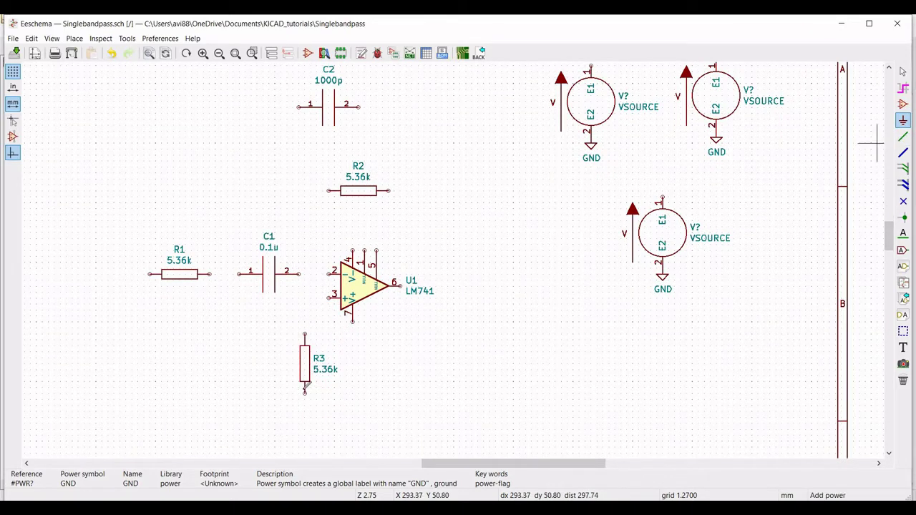
left_click(304, 400)
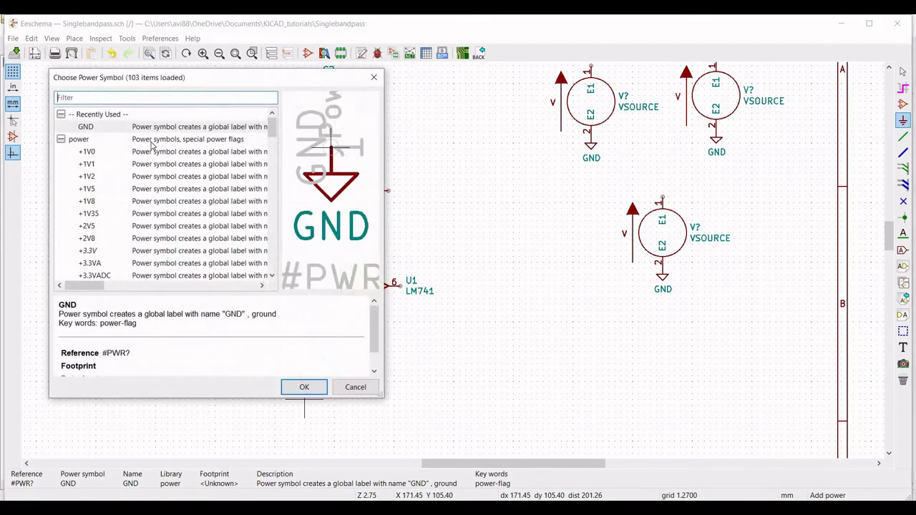
left_click(304, 387)
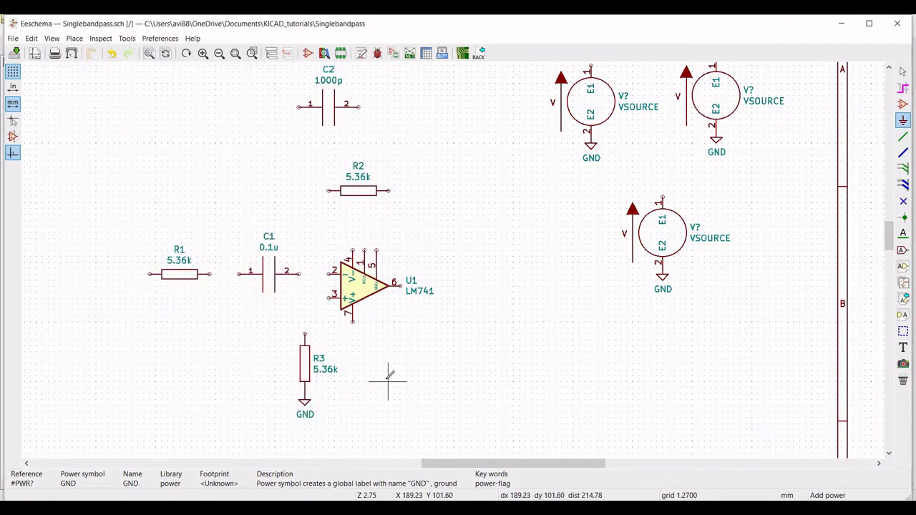
key("Escape")
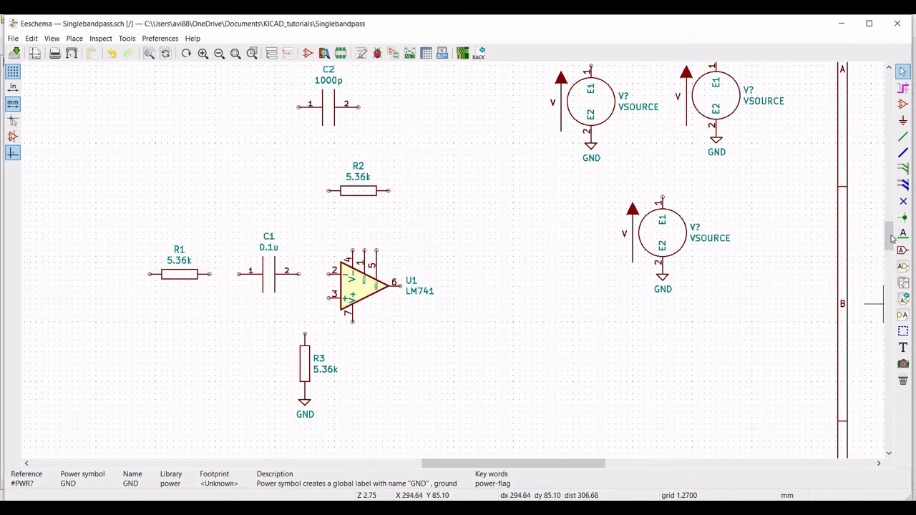
scroll(892, 236, "up", 1)
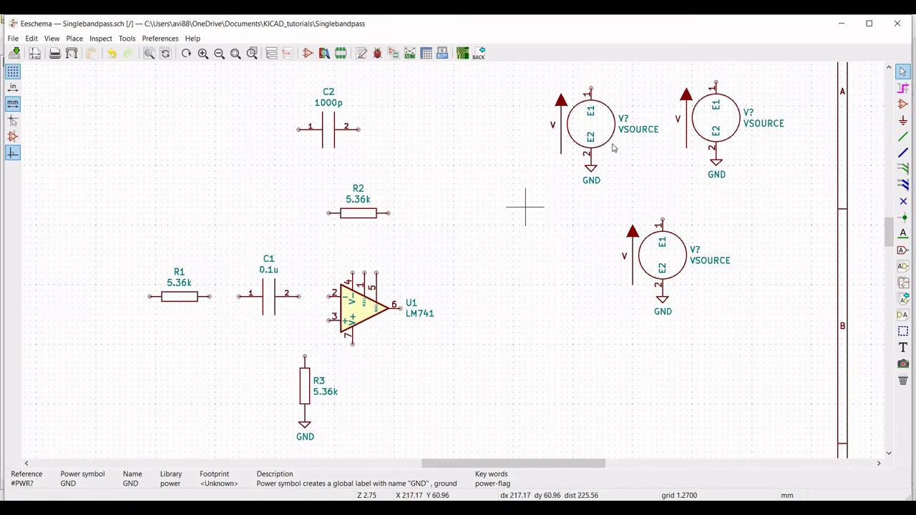
- Add global labels Vcc, Vee and Vin to the three voltage sources' top pins
left_click(904, 251)
left_click(594, 72)
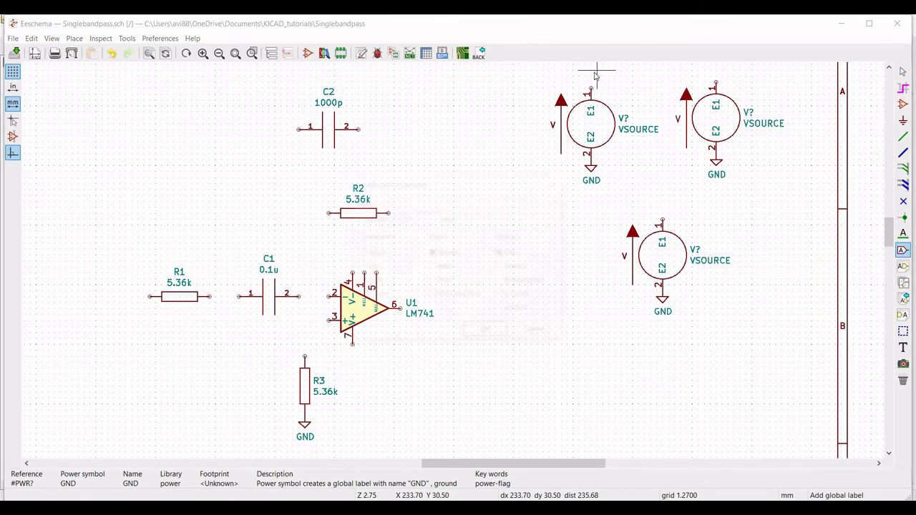
type("Vc")
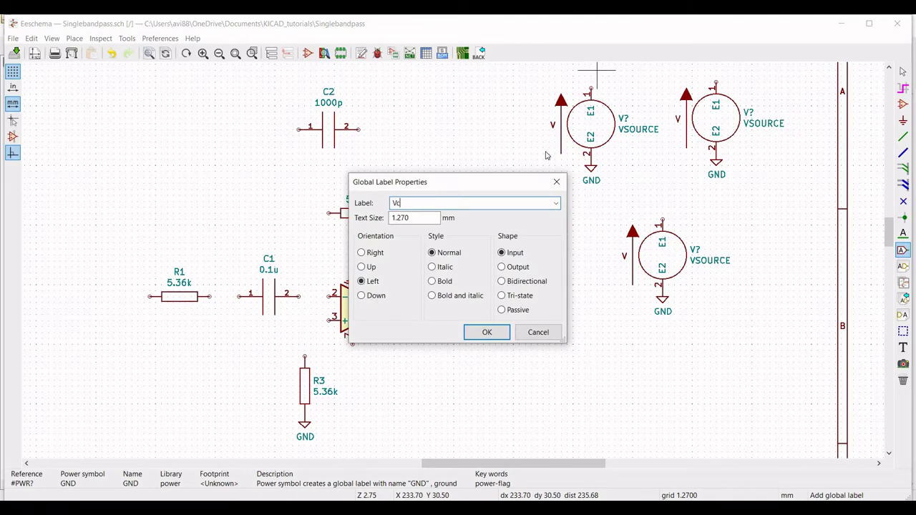
type("c")
key("Return")
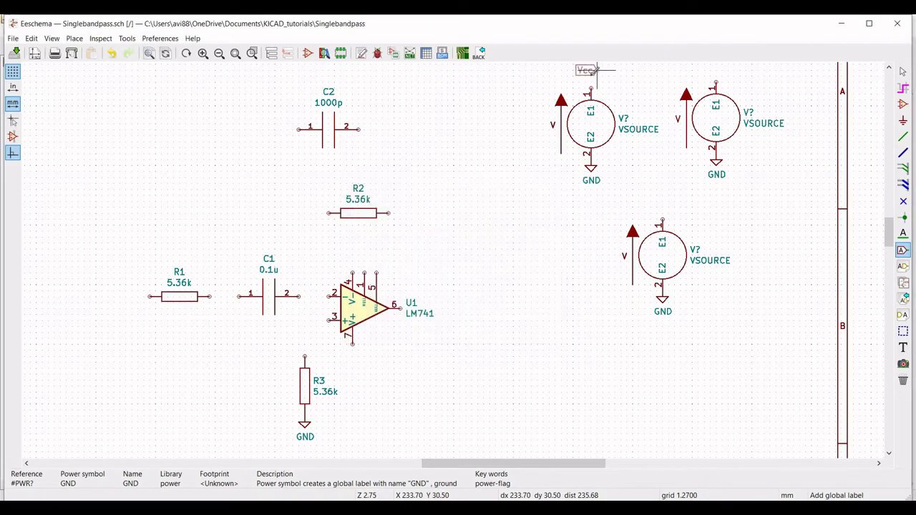
scroll(595, 79, "up", 3)
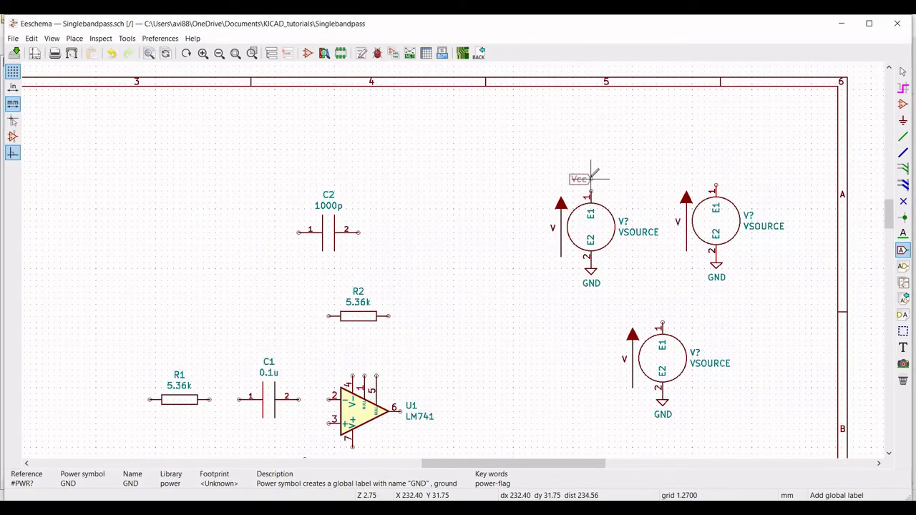
left_click(592, 179)
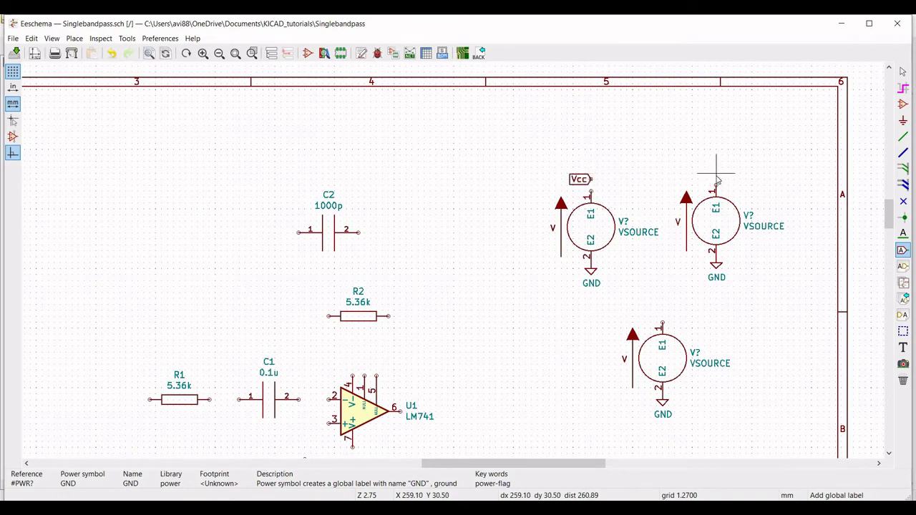
left_click(717, 174)
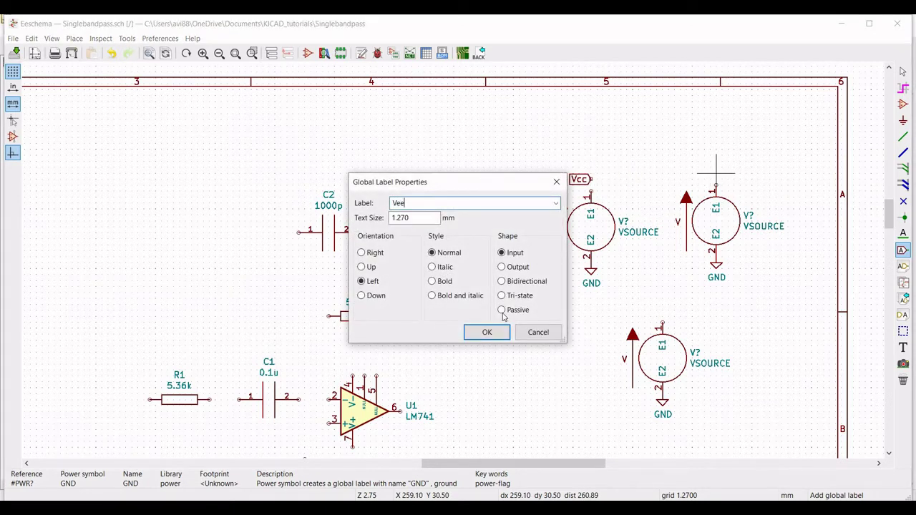
left_click(484, 332)
left_click(716, 174)
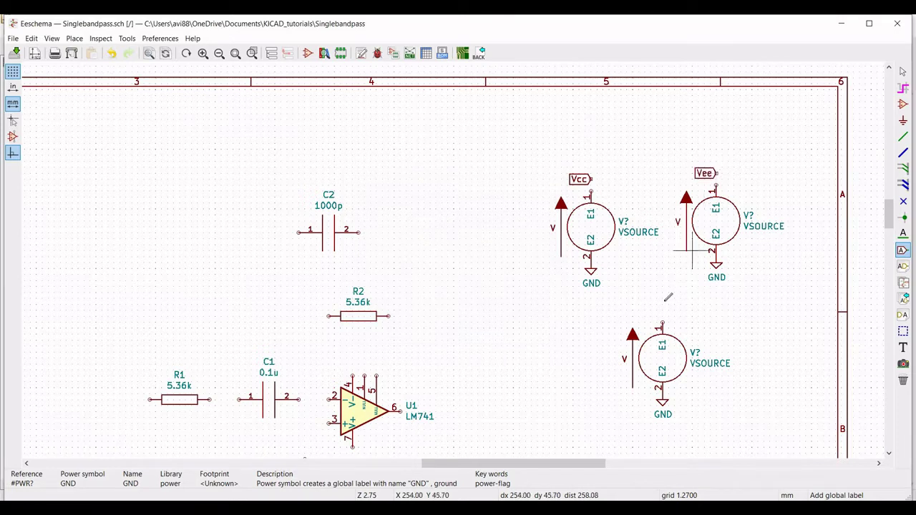
left_click(662, 308)
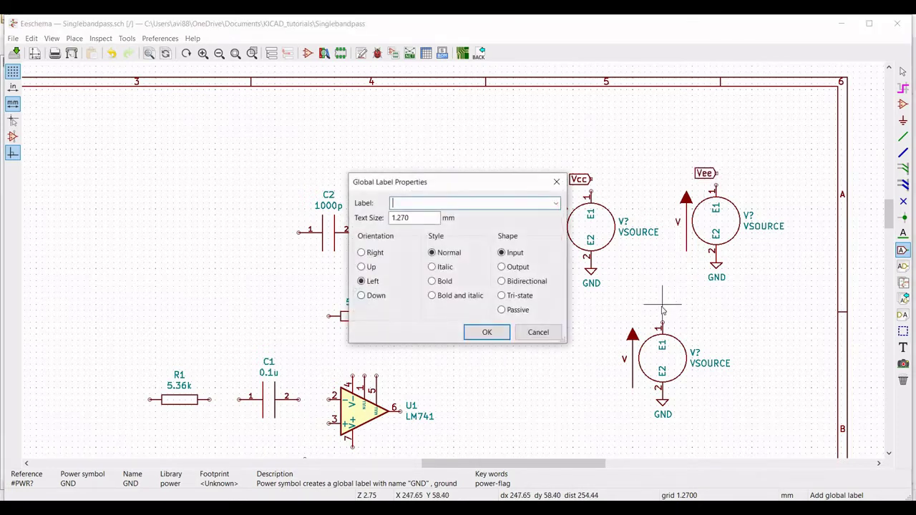
left_click(486, 332)
left_click(663, 305)
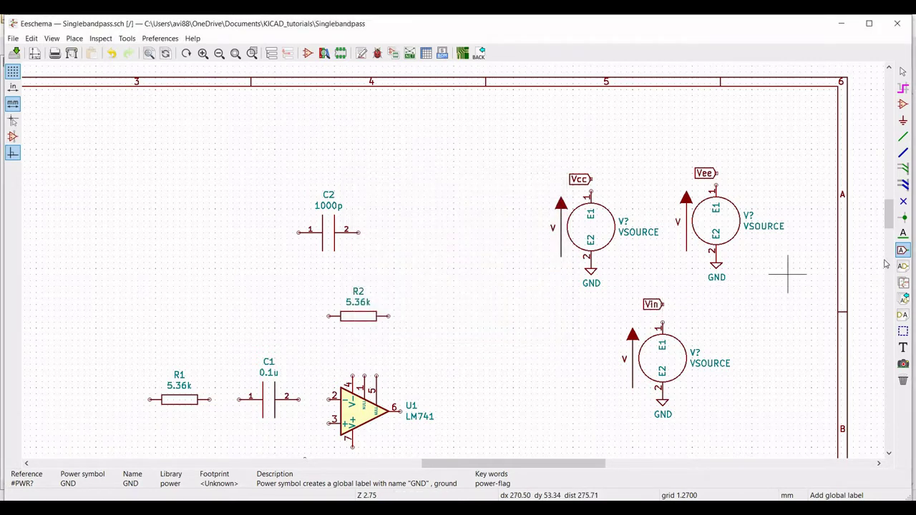
- Add global labels Vin left of R1, Vcc below U1 and Vee above U1
scroll(871, 215, "down", 3)
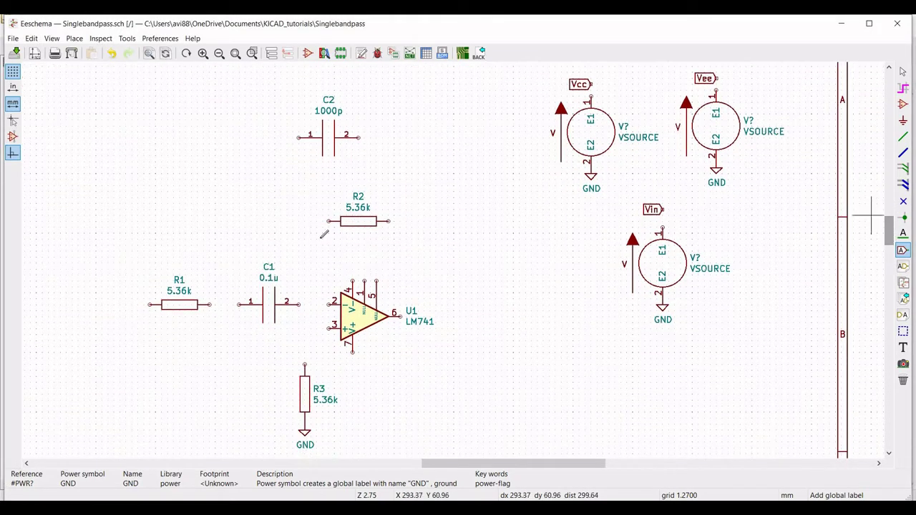
left_click(107, 308)
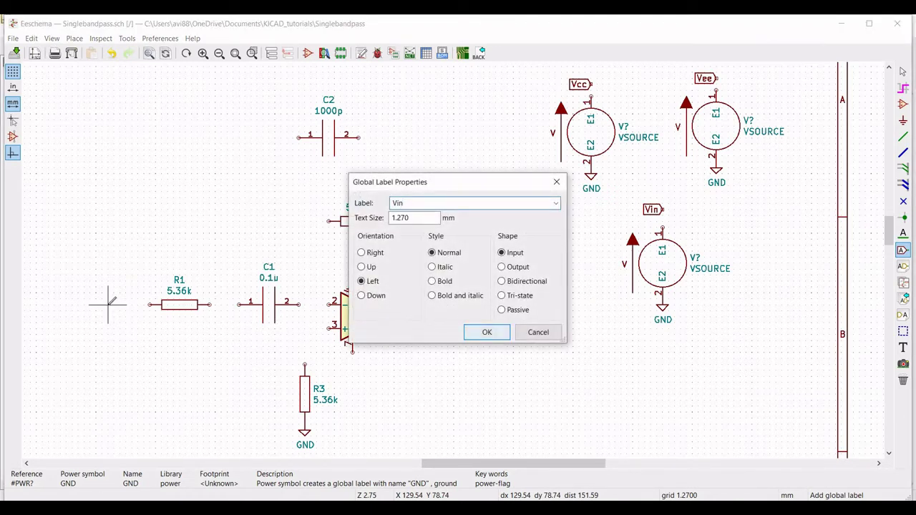
left_click(476, 333)
left_click(107, 305)
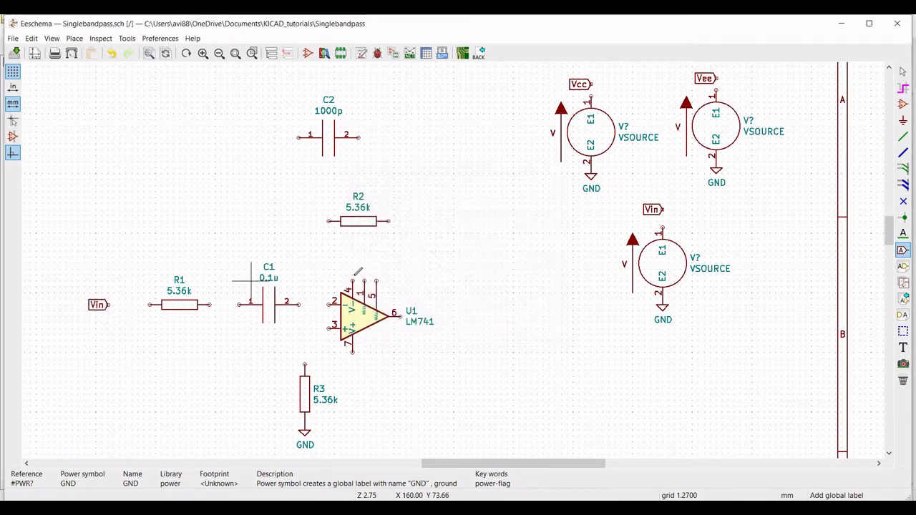
left_click(352, 371)
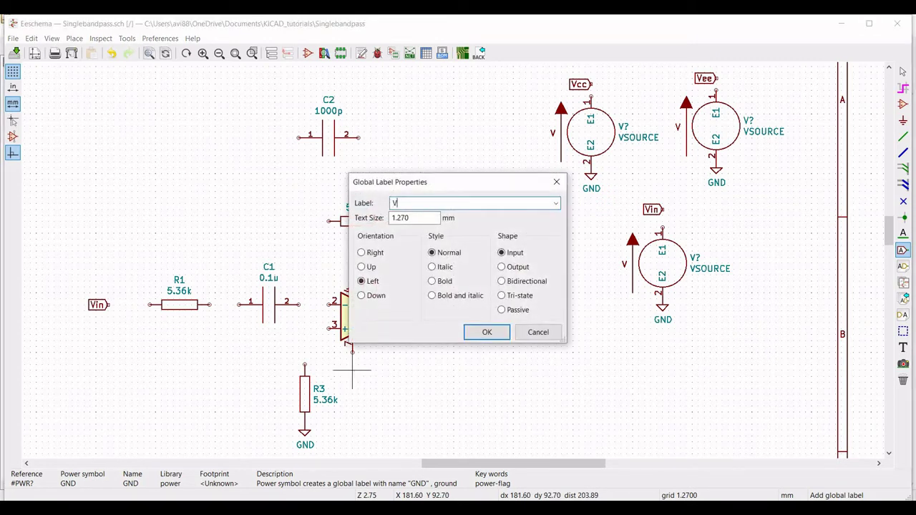
left_click(485, 333)
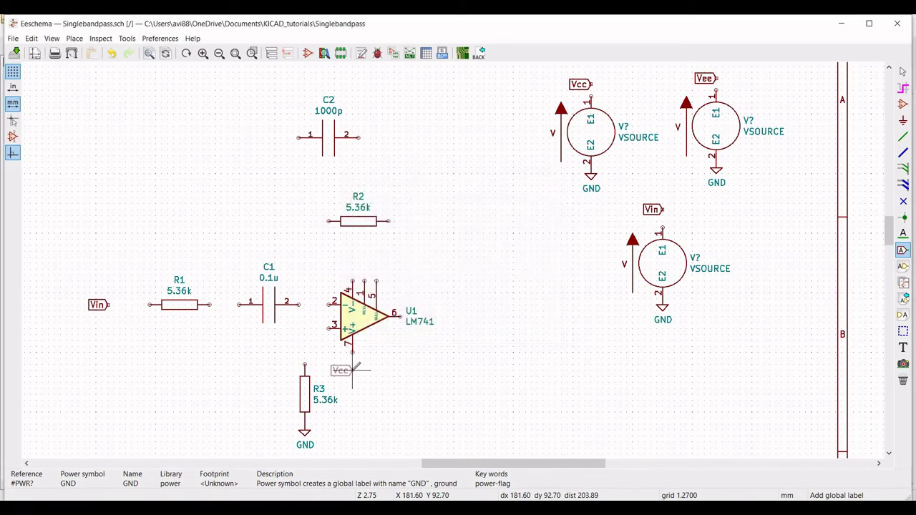
left_click(353, 371)
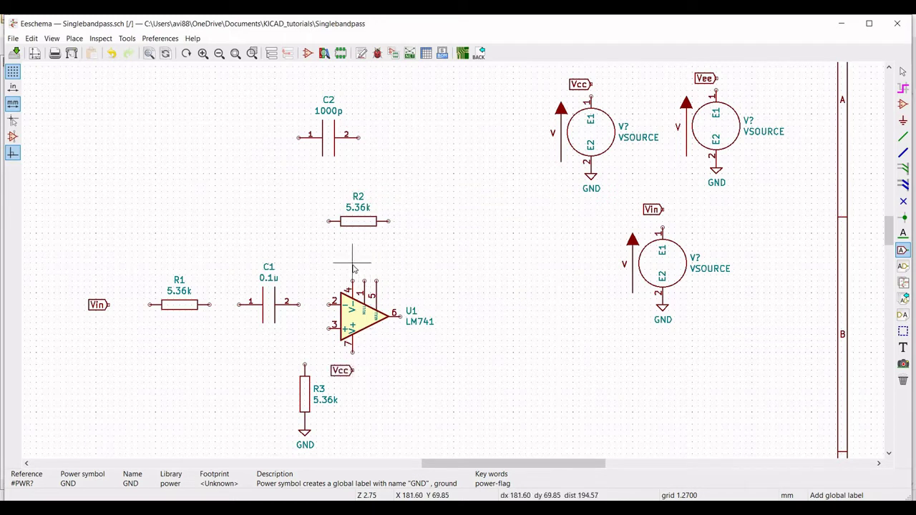
left_click(355, 267)
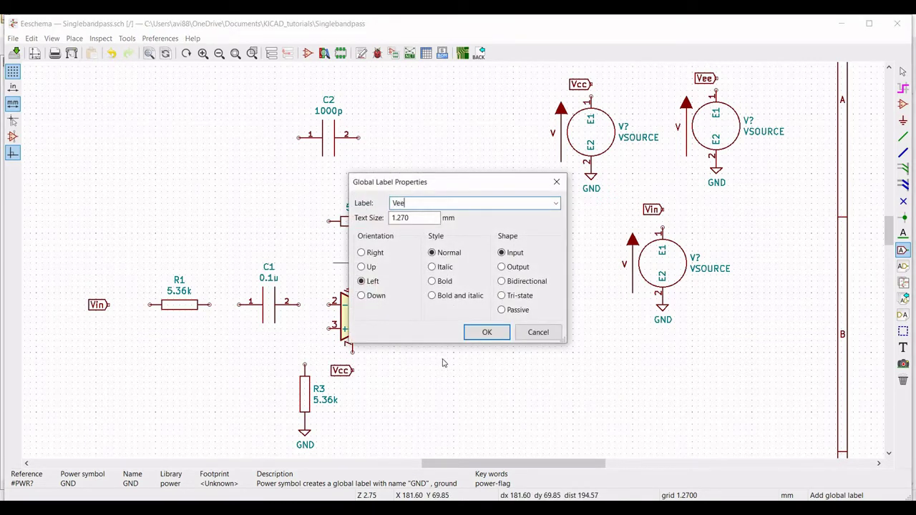
left_click(485, 333)
left_click(352, 263)
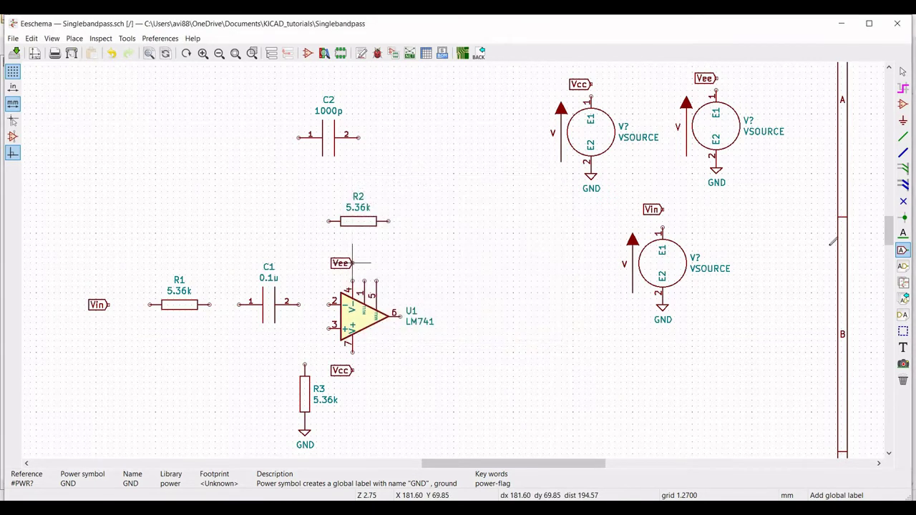
- Wire the Vcc, Vee and Vin labels to the pins of their three voltage sources
left_click(904, 136)
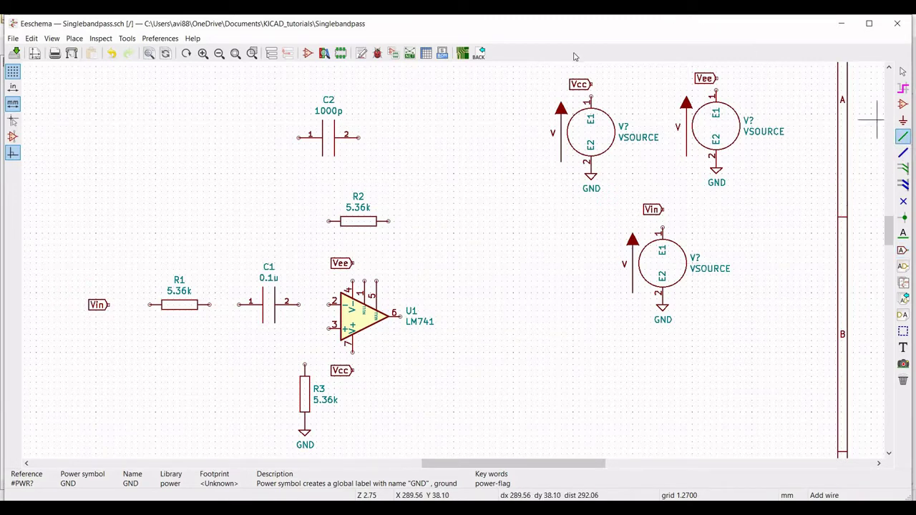
scroll(593, 85, "up", 1, "shift")
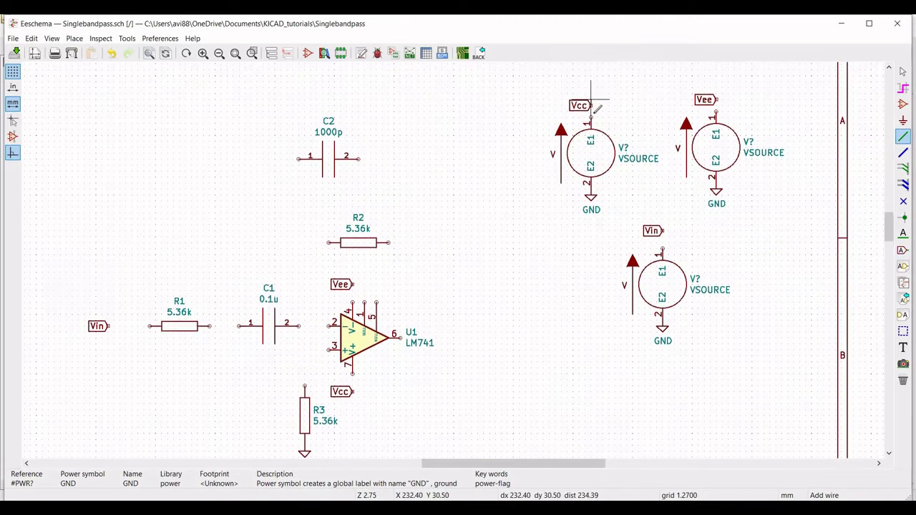
left_click(591, 108)
left_click(591, 120)
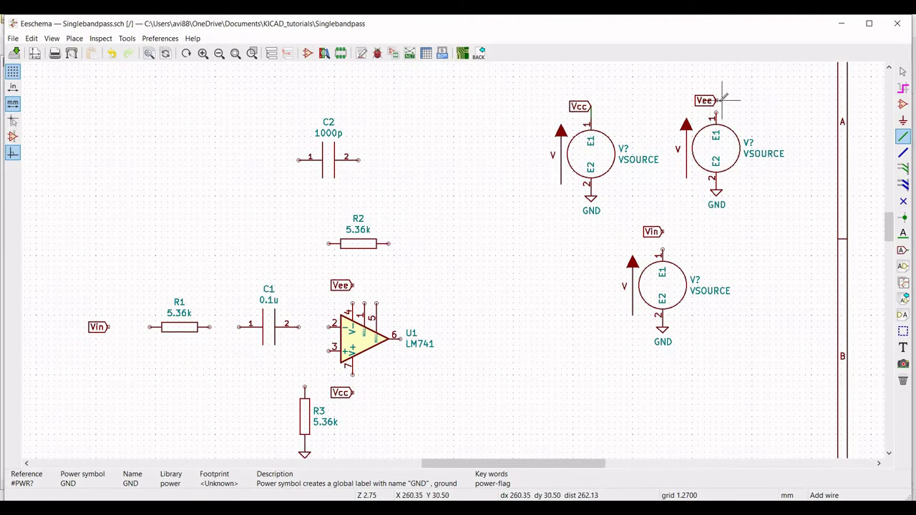
left_click(716, 101)
left_click(716, 118)
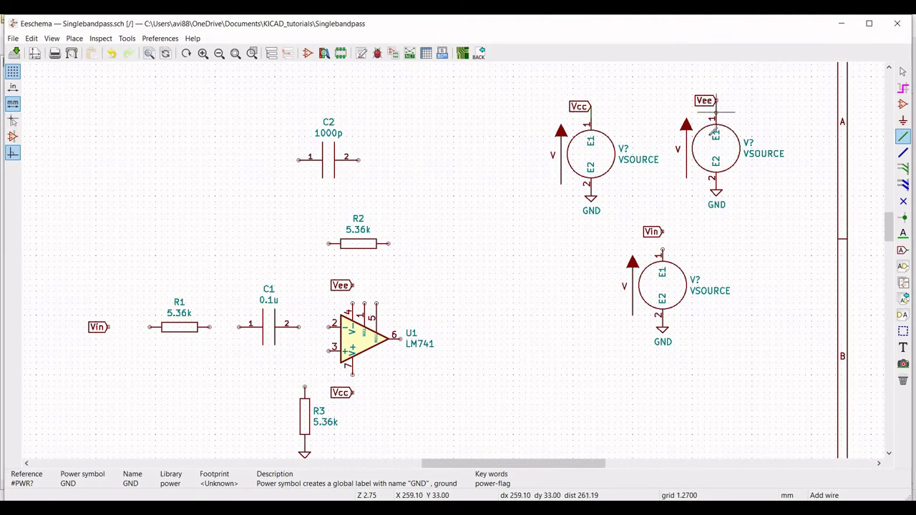
left_click(662, 231)
left_click(662, 249)
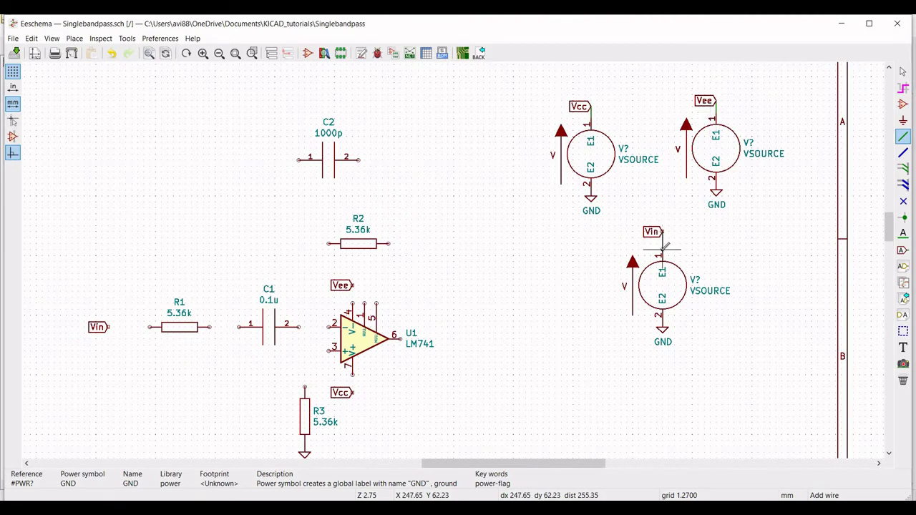
- Connect Vin to R1's left pin, R1's right pin to C1 pin 1, and op-amp pin 3 down to R3
left_click(108, 327)
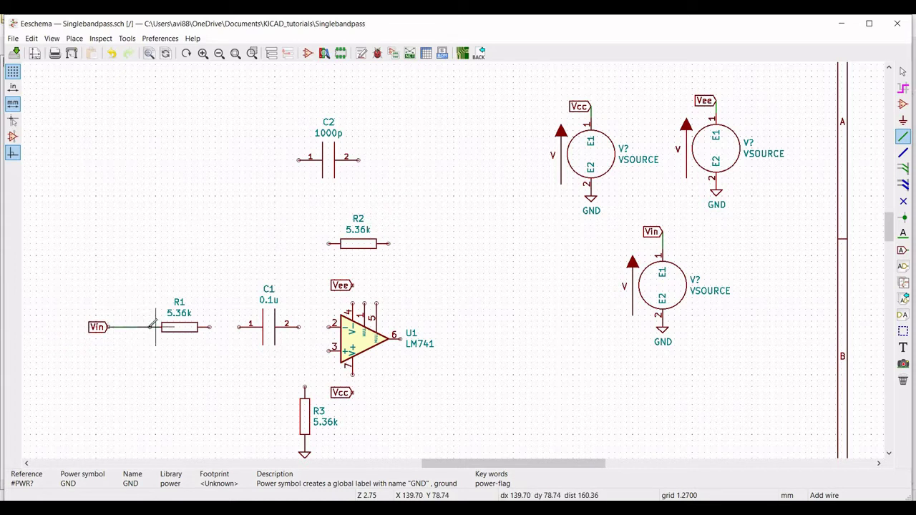
left_click(209, 327)
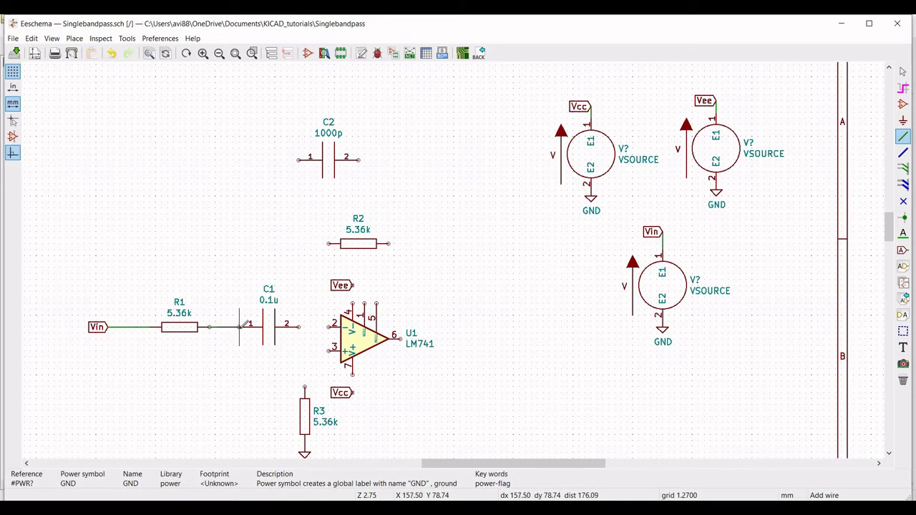
left_click(240, 327)
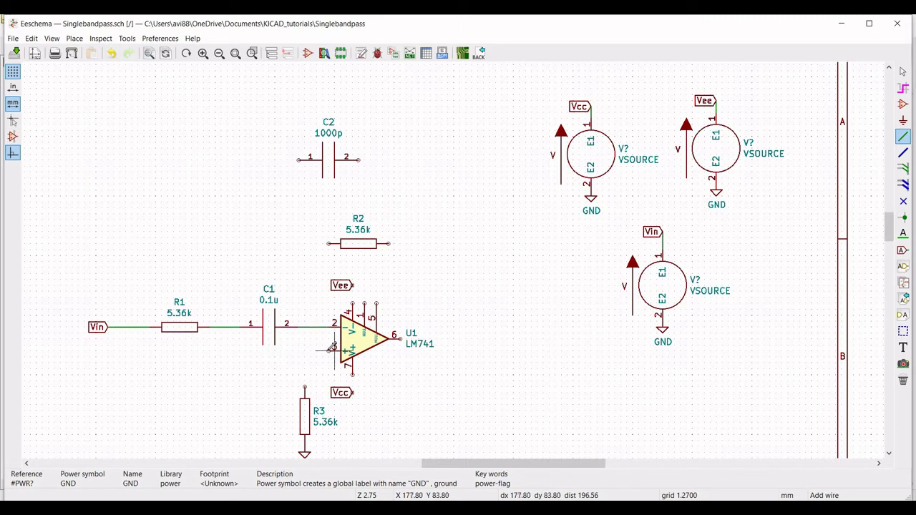
left_click(305, 349)
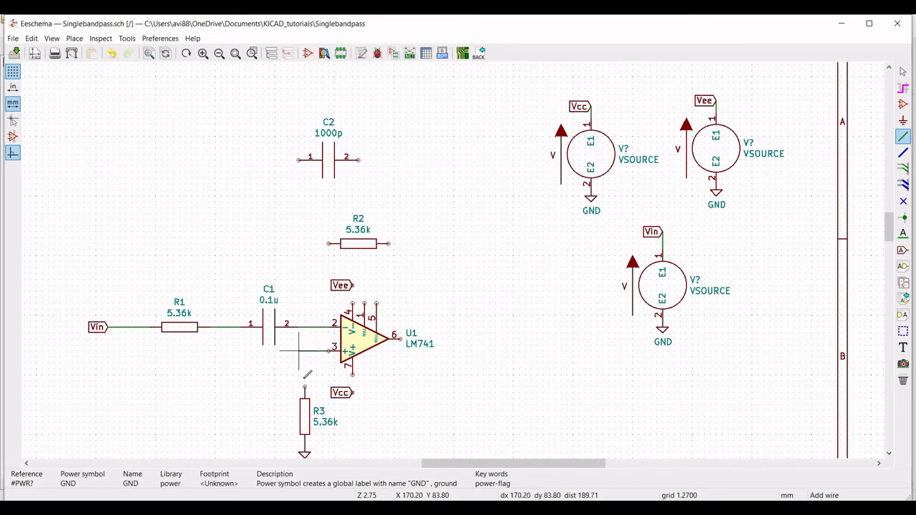
left_click(305, 396)
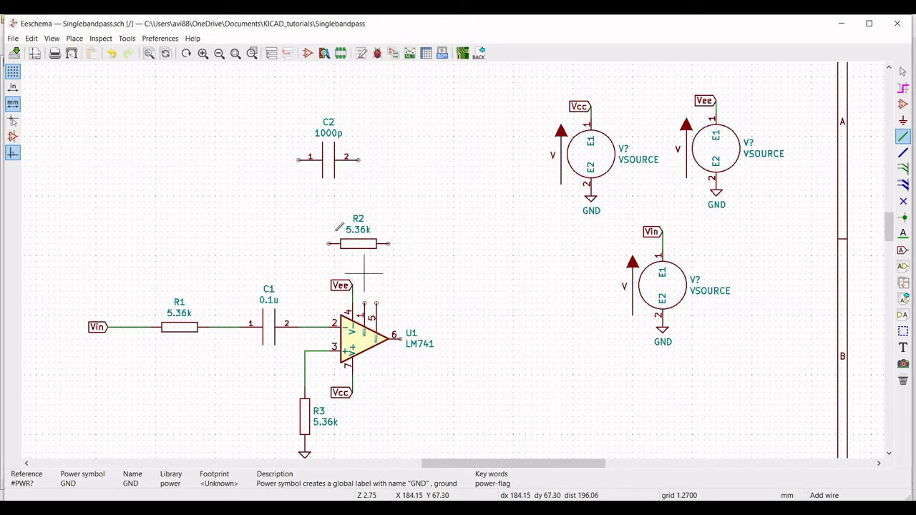
- Wire R2 from the C1 pin 2 node to op-amp output pin 6, and C2 from the R1–C1 node to that feedback wire
left_click(329, 244)
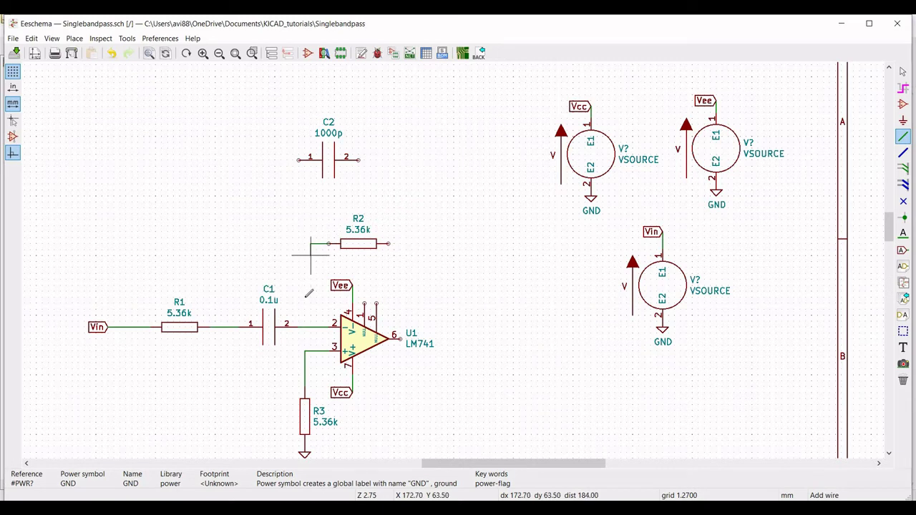
left_click(305, 327)
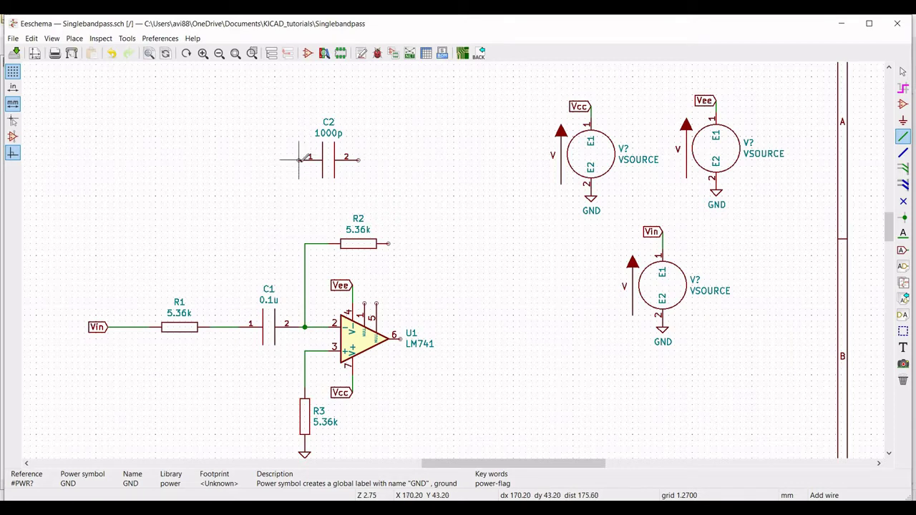
left_click(299, 159)
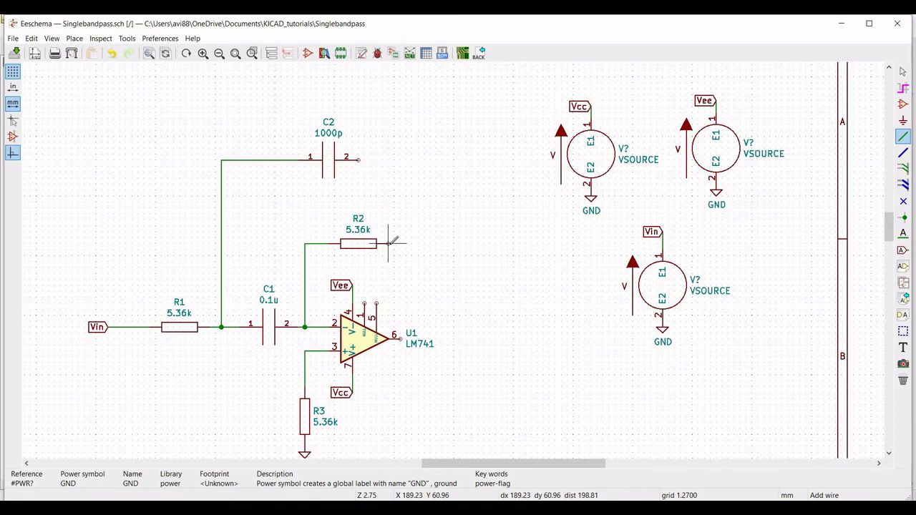
left_click(431, 244)
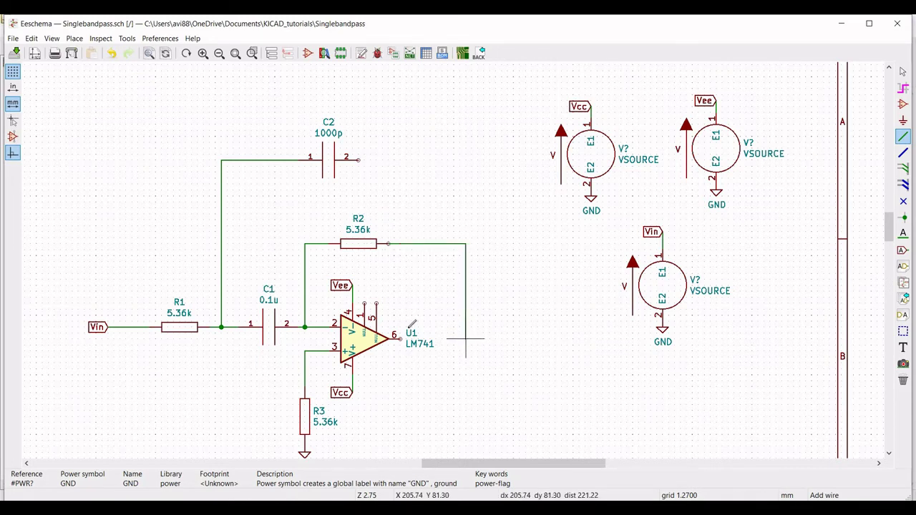
left_click(466, 339)
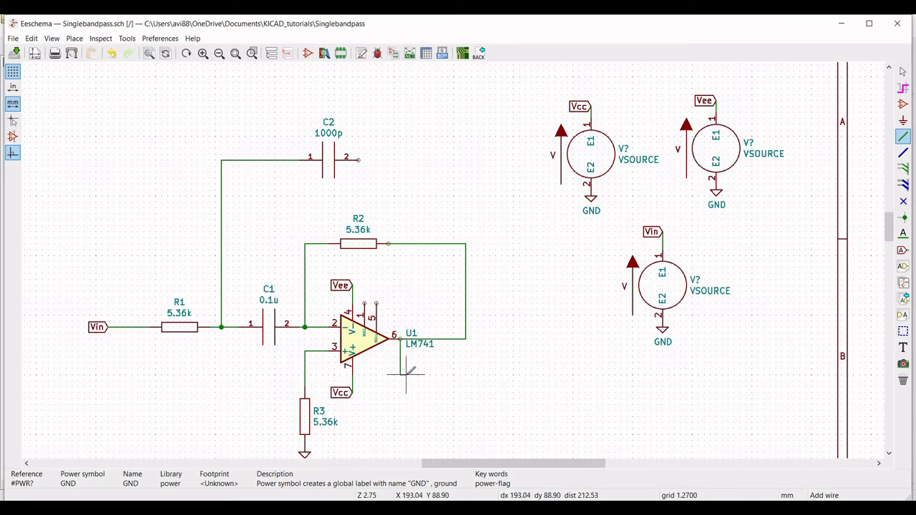
key("Escape")
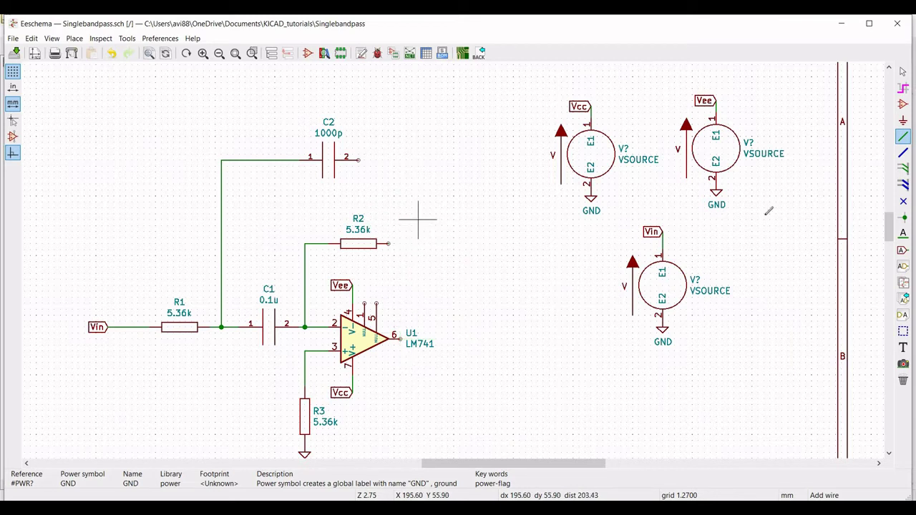
left_click(428, 336)
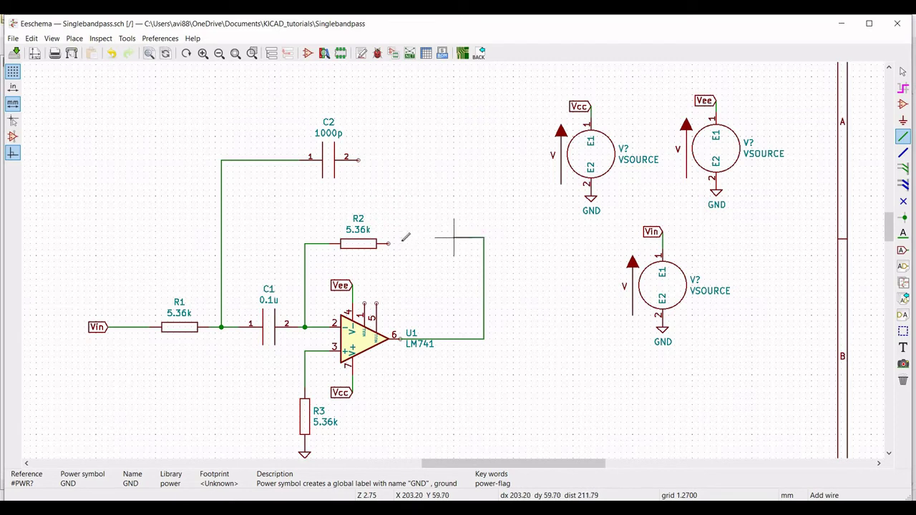
left_click(377, 244)
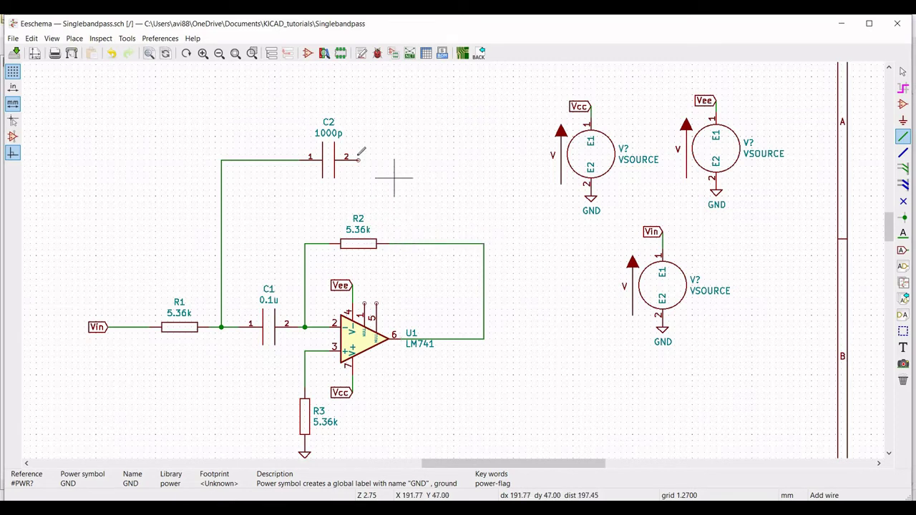
left_click(358, 161)
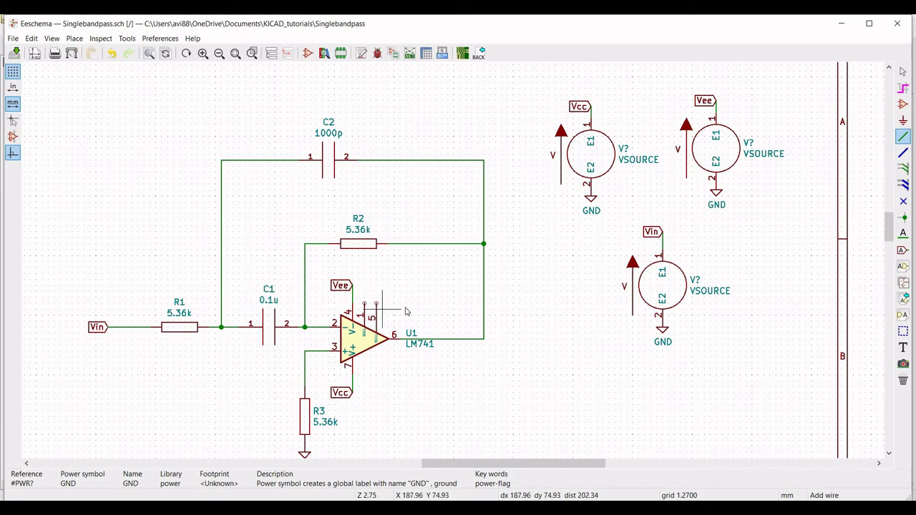
key("Escape")
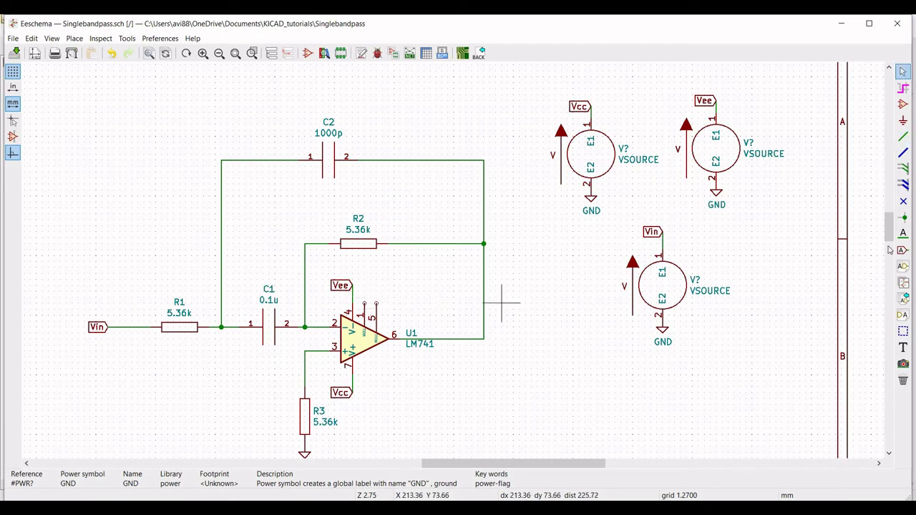
- Flag the op-amp's unused pin as no-connect
left_click(904, 203)
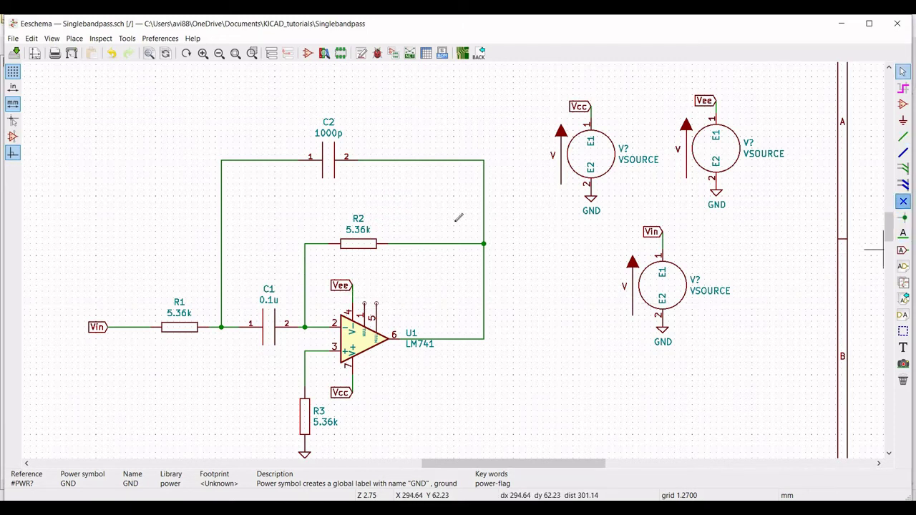
left_click(364, 303)
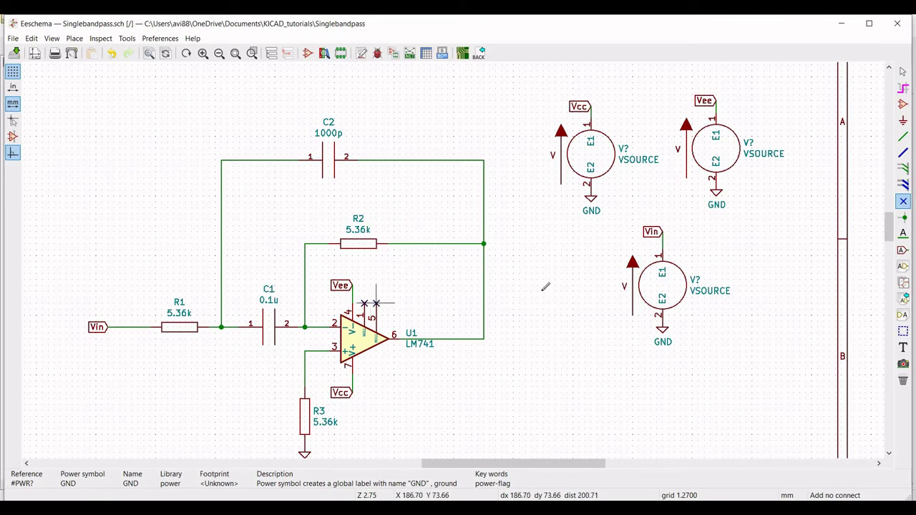
key("Escape")
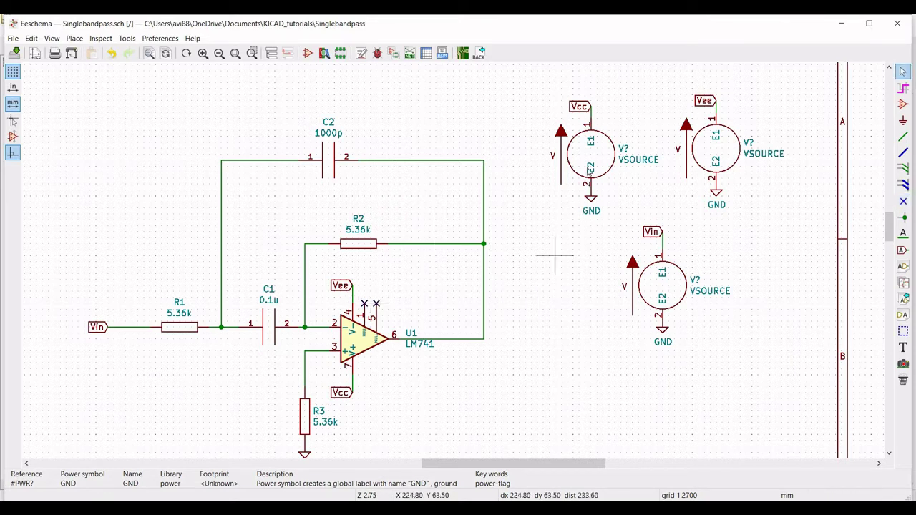
- Rename the top-left voltage source to Vcc and give its Spice model a 12 V DC level
right_click(591, 164)
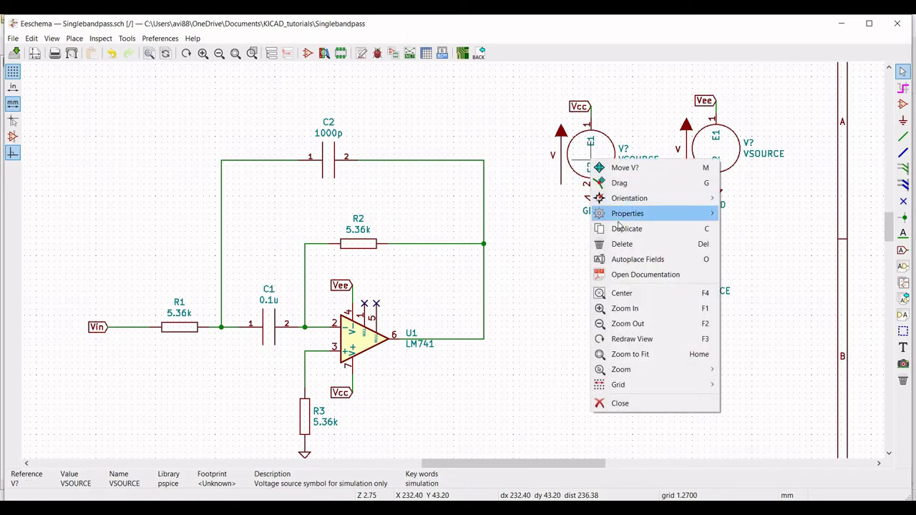
mouse_move(709, 214)
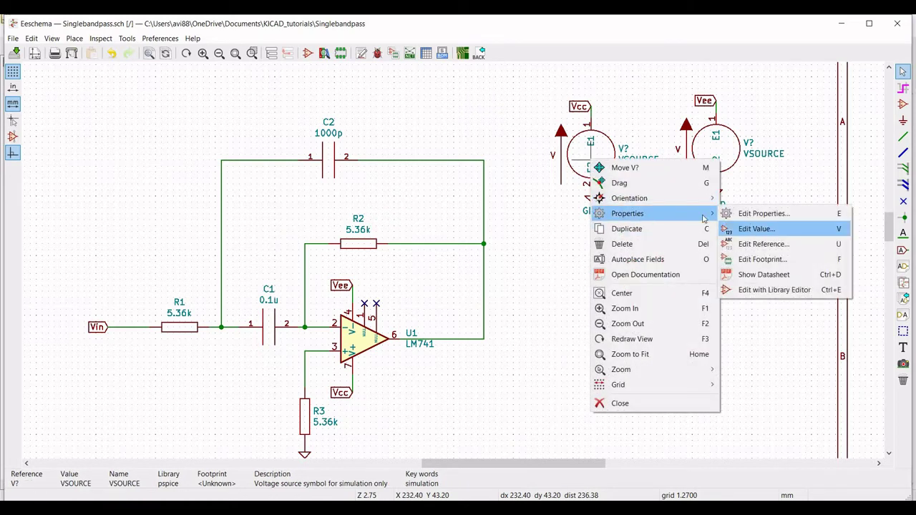
left_click(759, 213)
type("V")
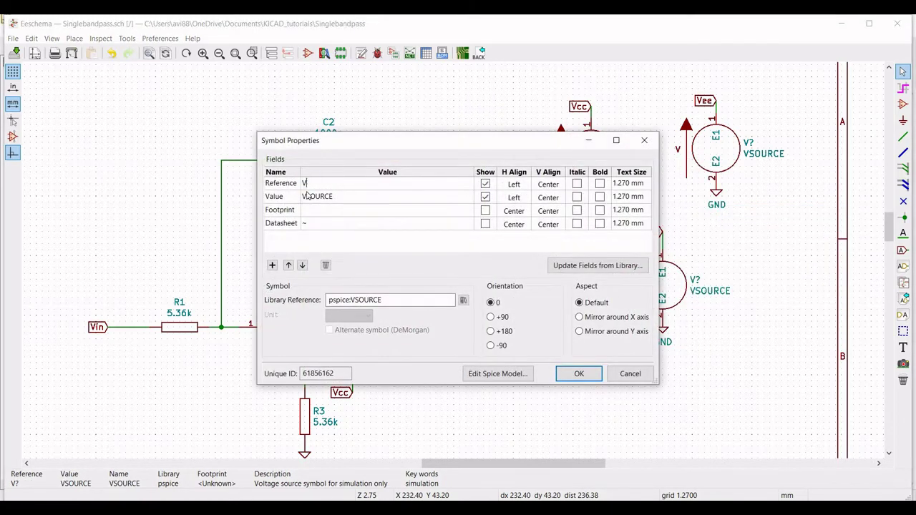
type("cc")
key("Return")
left_click(497, 374)
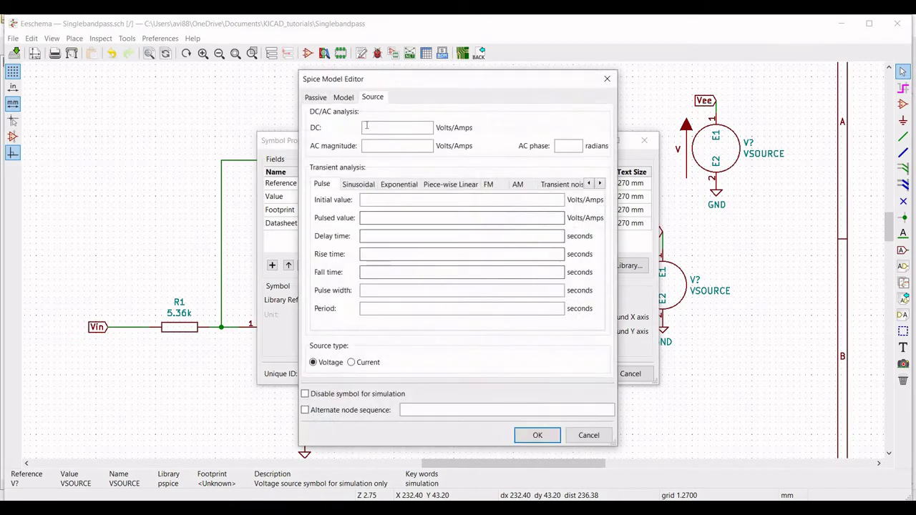
left_click(367, 127)
type("12")
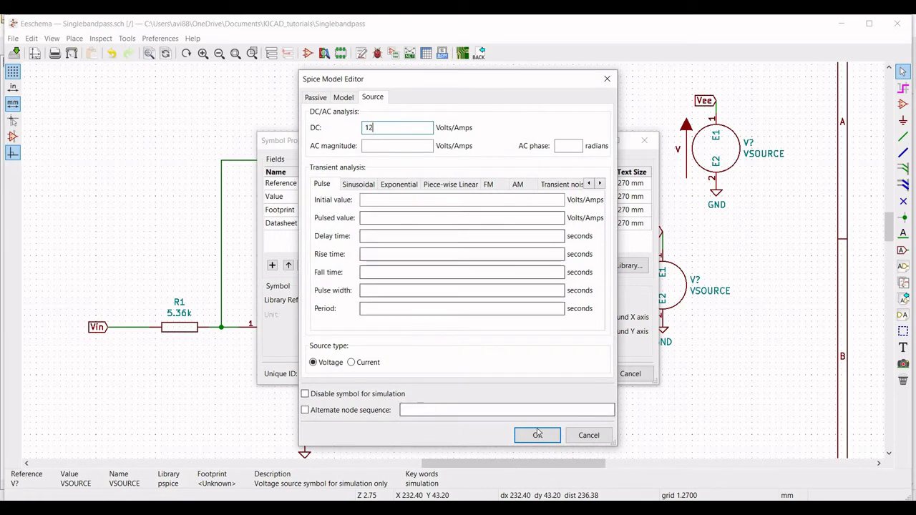
left_click(538, 434)
left_click(578, 374)
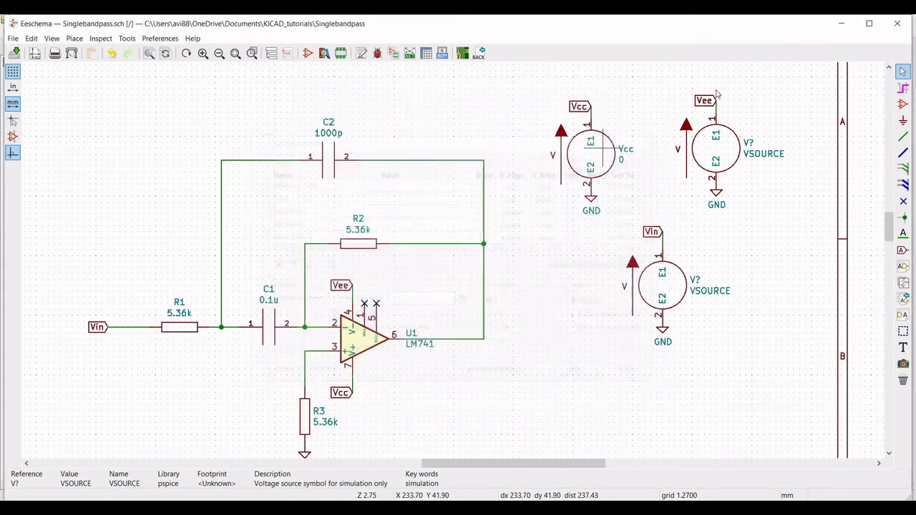
- Give the top-right Vee source value 0 and a -12 V DC level in its Spice model
right_click(714, 141)
mouse_move(748, 195)
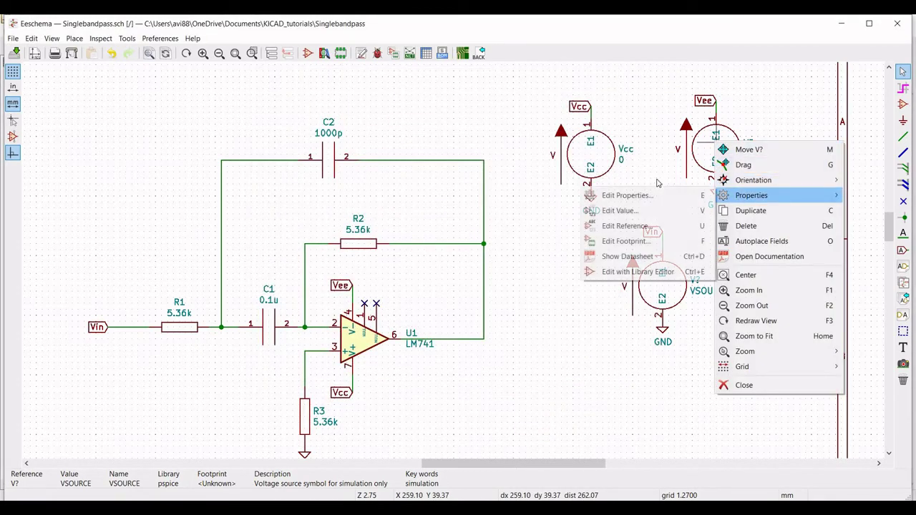
left_click(650, 197)
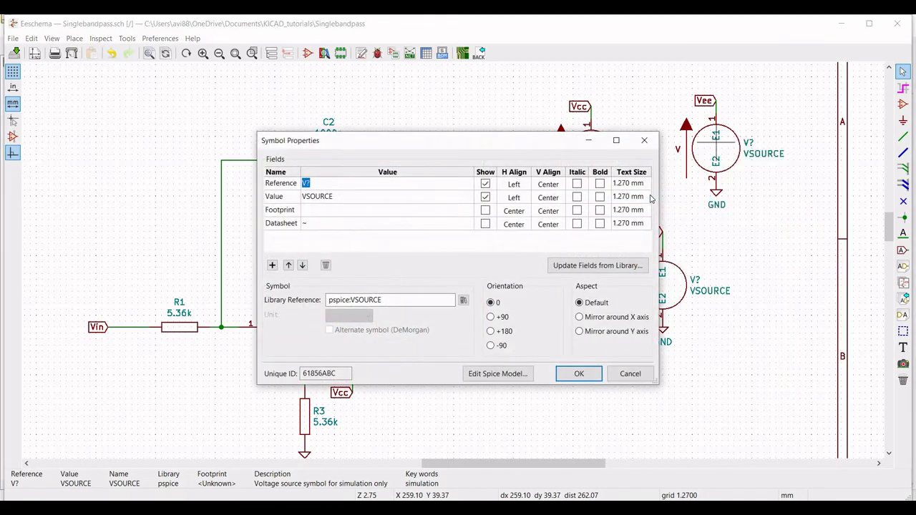
left_click(403, 201)
type("0")
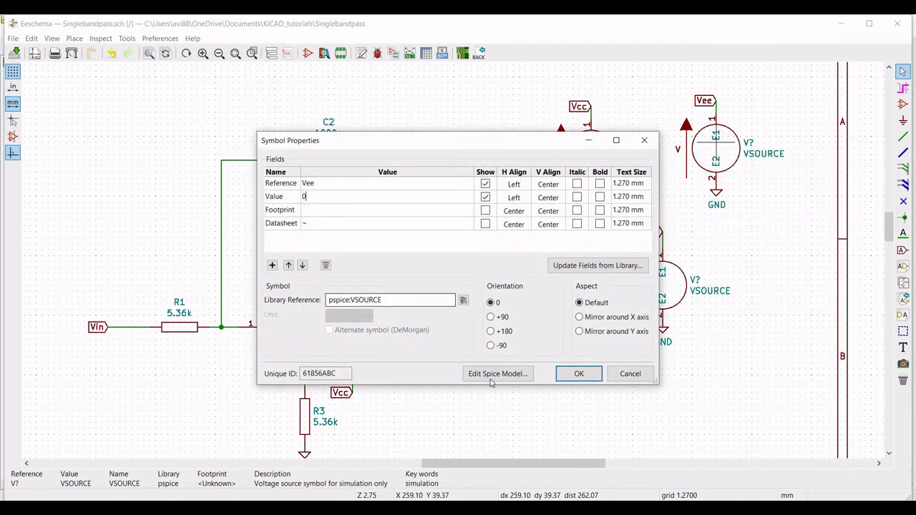
left_click(491, 382)
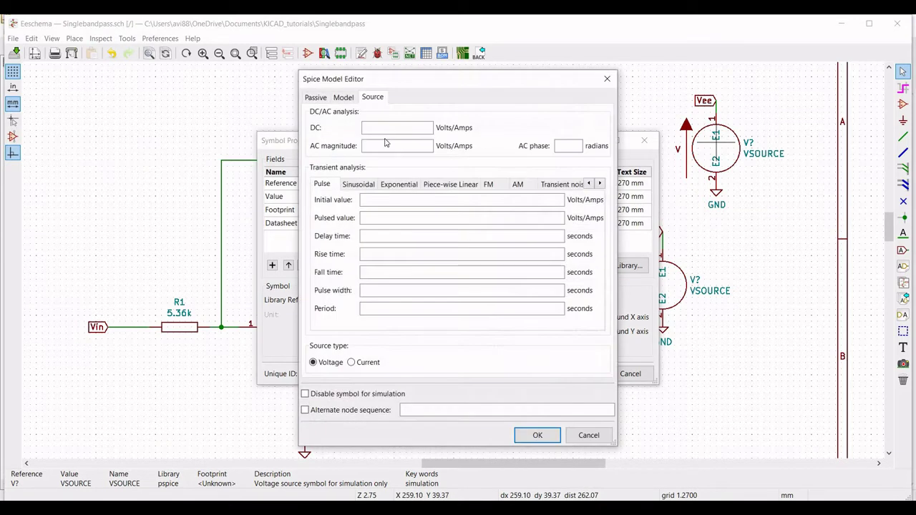
type("-")
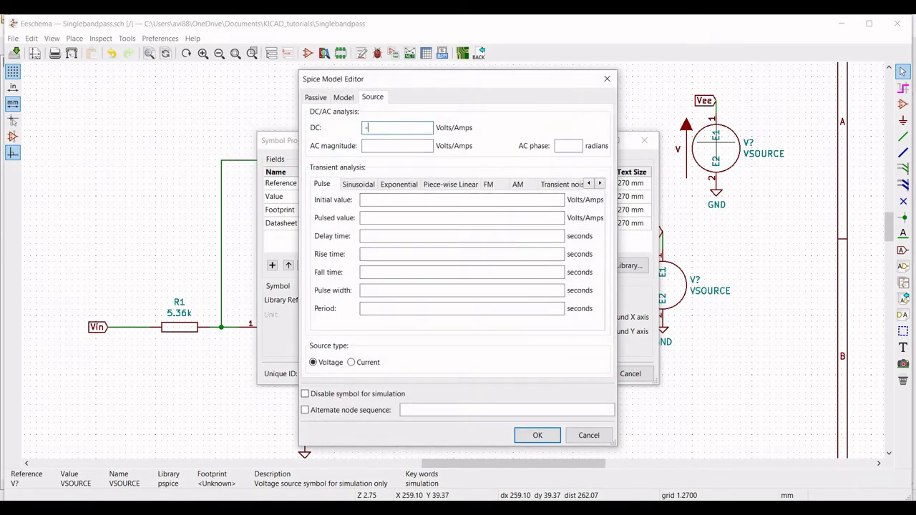
type("12")
left_click(537, 435)
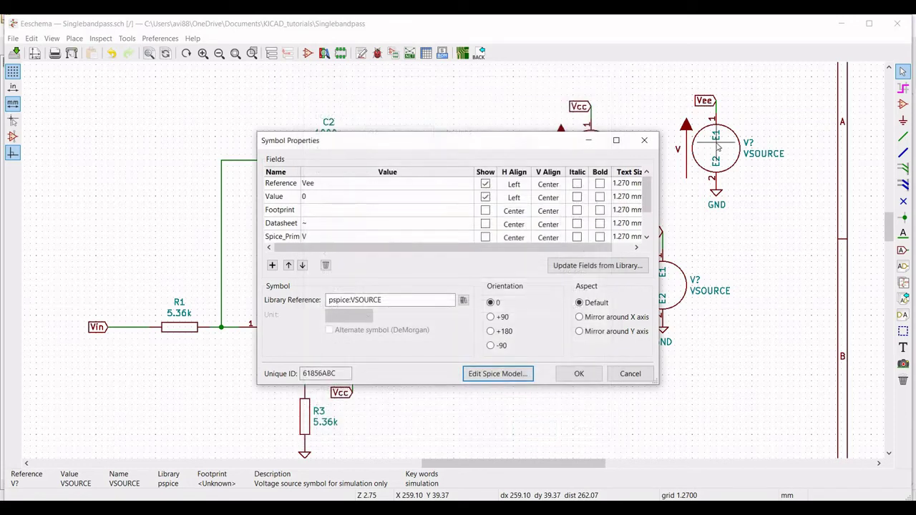
key("Return")
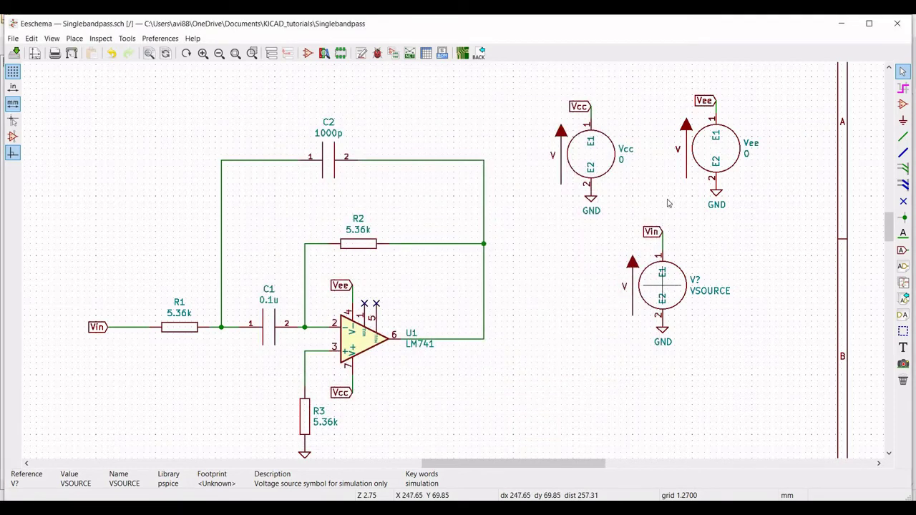
- Set the third voltage source's reference to Vin and its value to 0
right_click(661, 285)
mouse_move(696, 85)
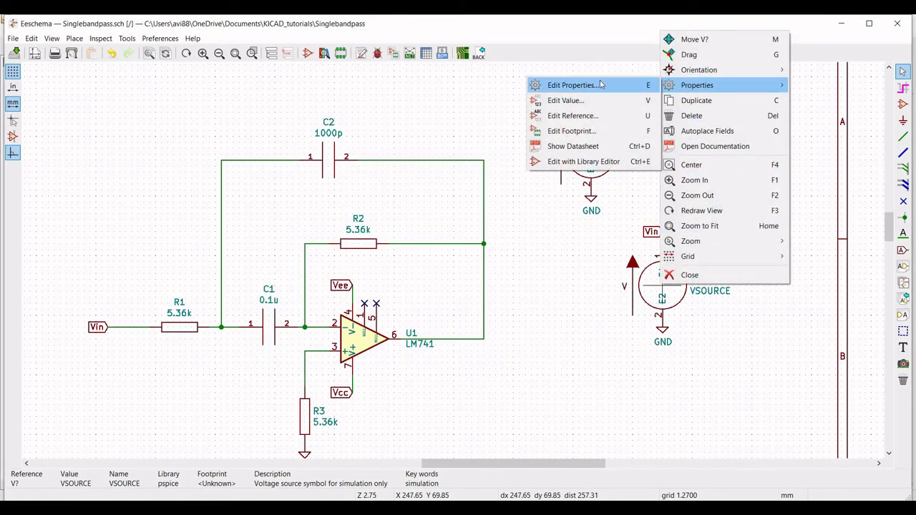
left_click(600, 85)
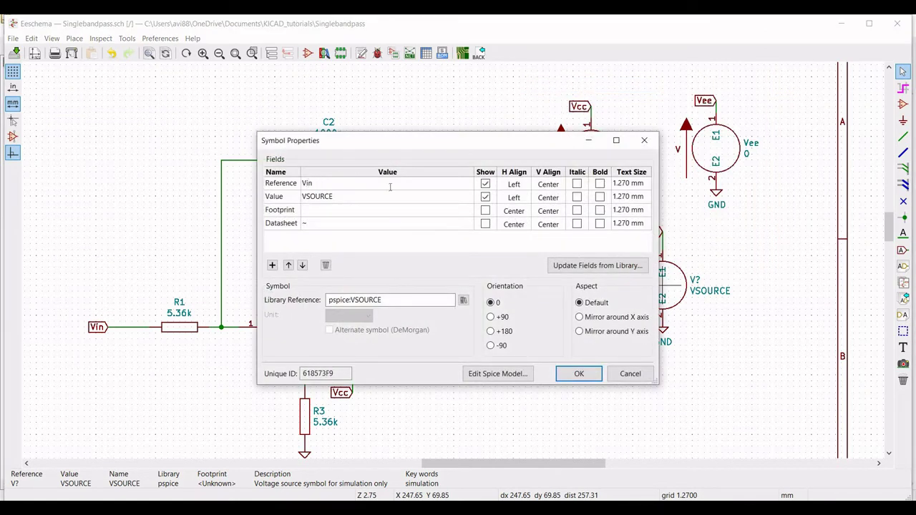
type("Vin")
left_click(378, 198)
type("0")
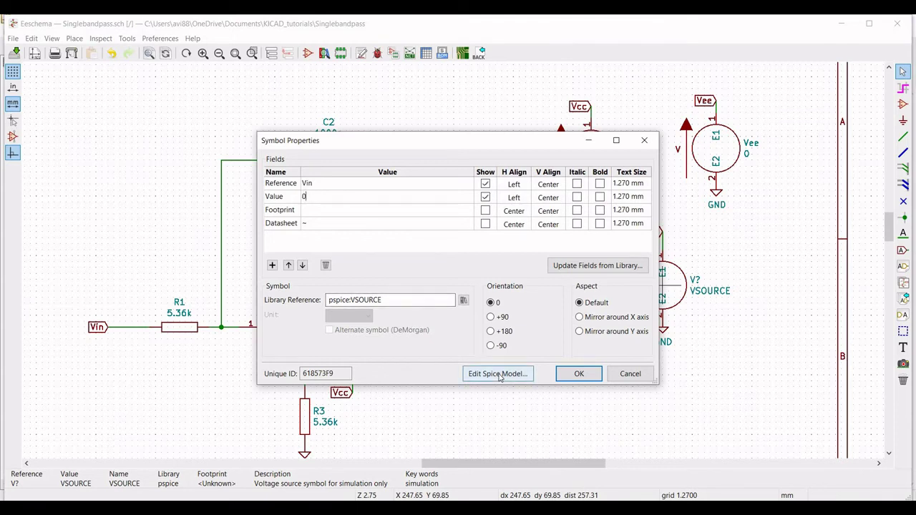
- Give Vin a sinusoidal Spice source with amplitude 1, frequency 1k, and AC magnitude 1
left_click(500, 375)
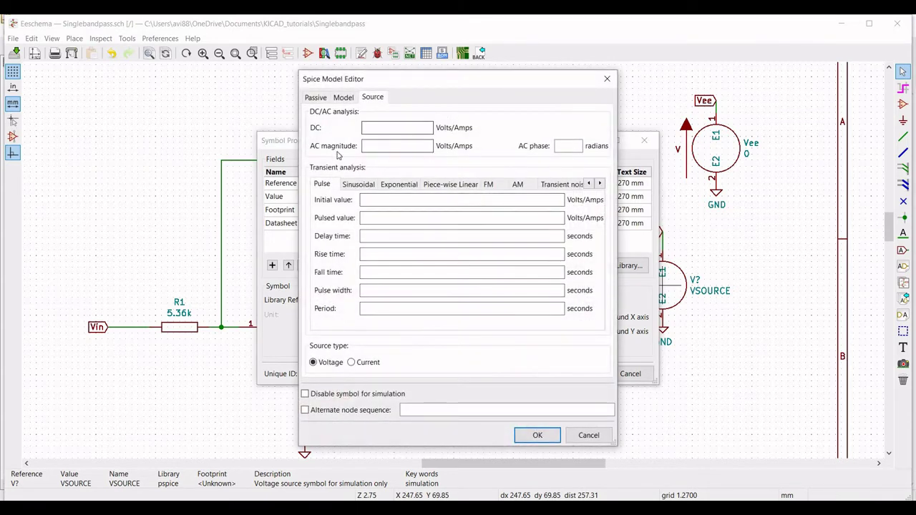
left_click(358, 184)
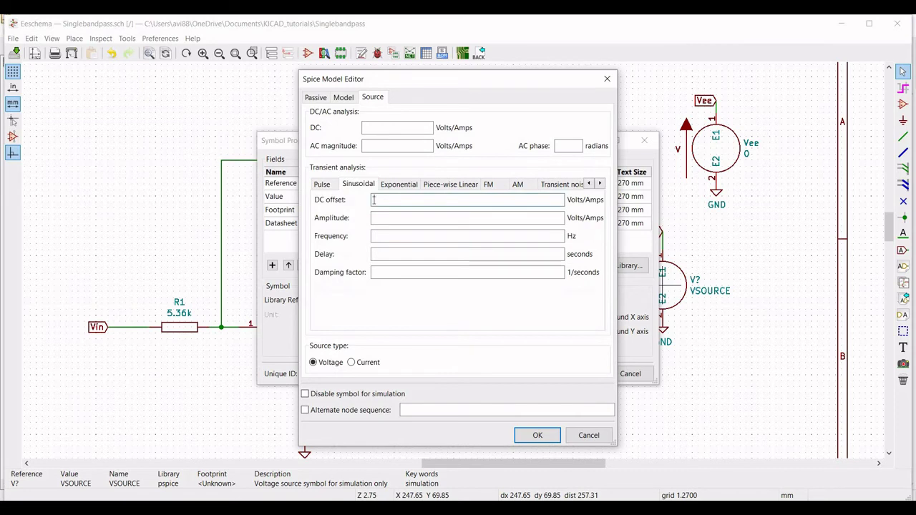
left_click(379, 219)
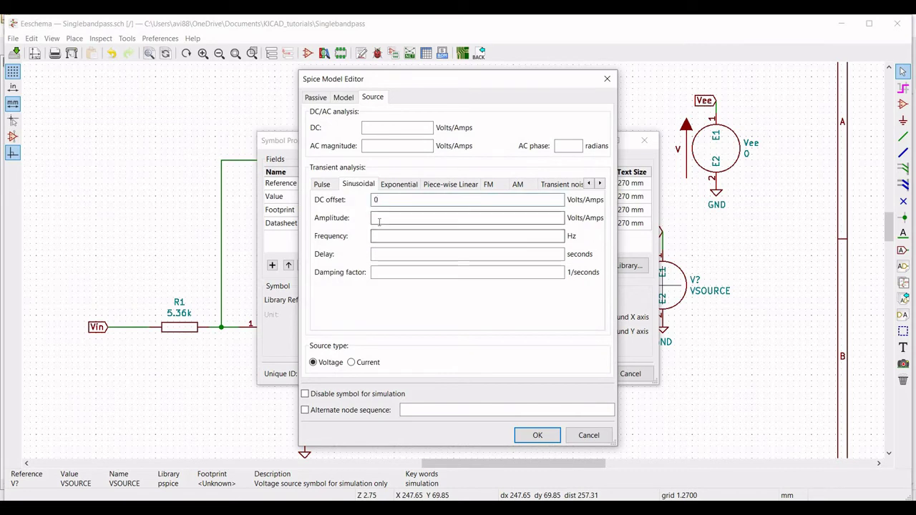
type("1")
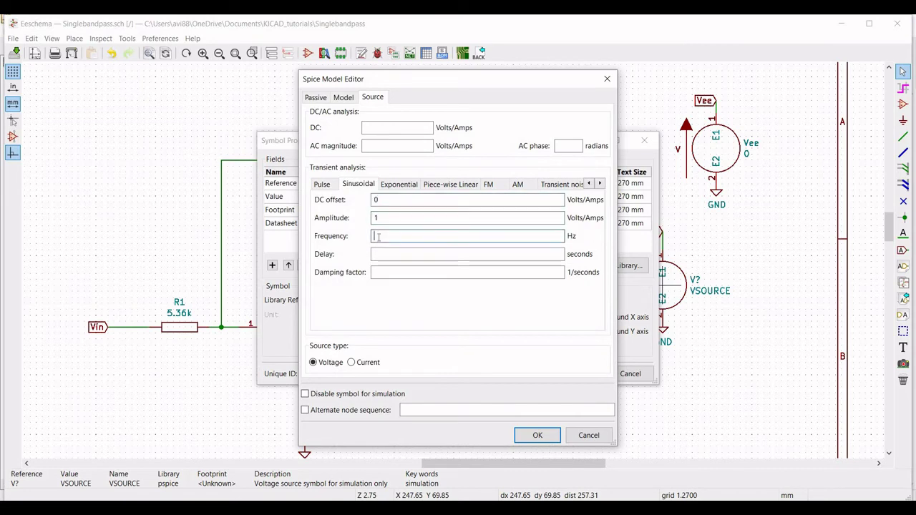
type("1k")
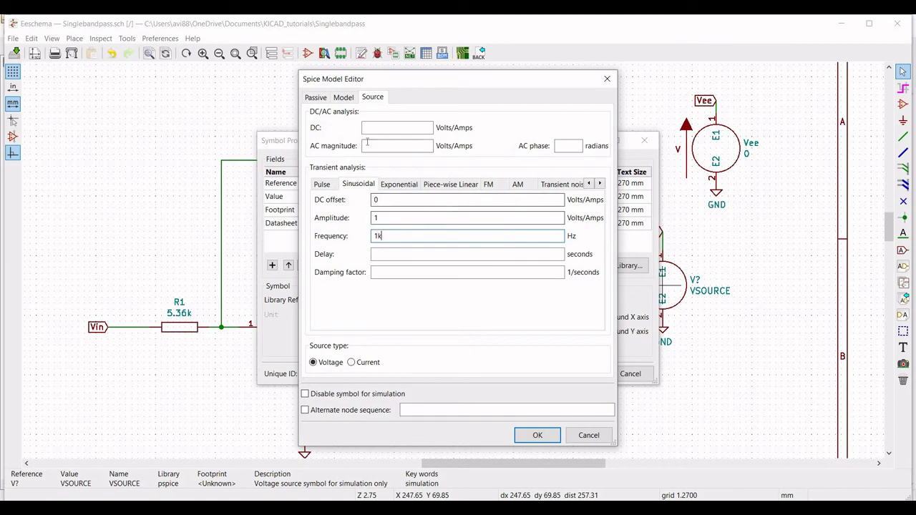
left_click(370, 145)
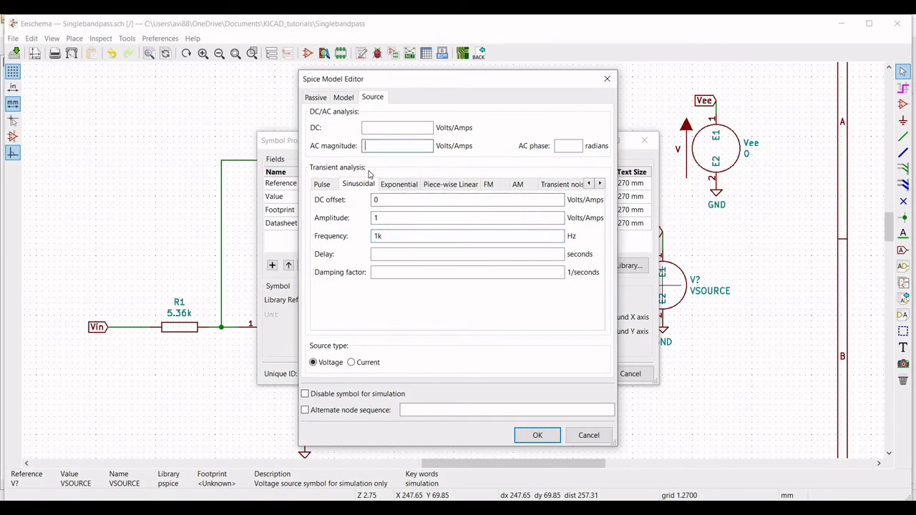
left_click(538, 434)
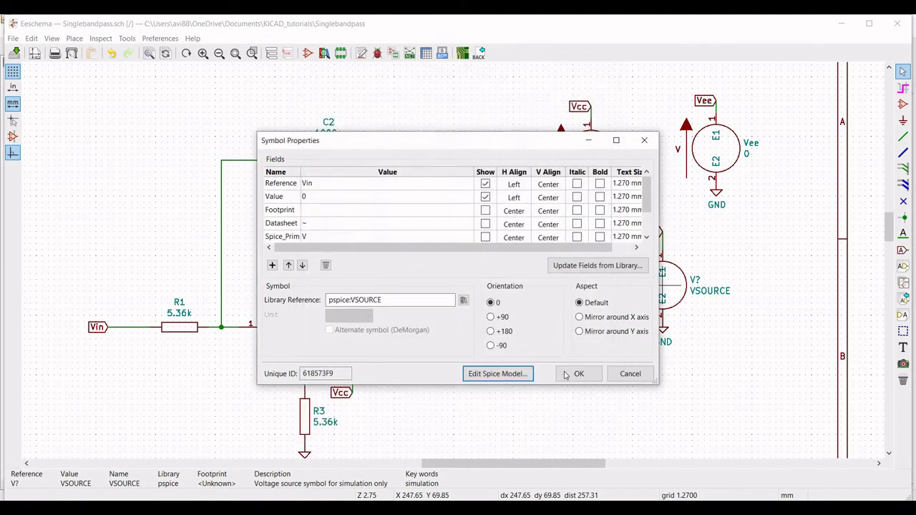
left_click(573, 375)
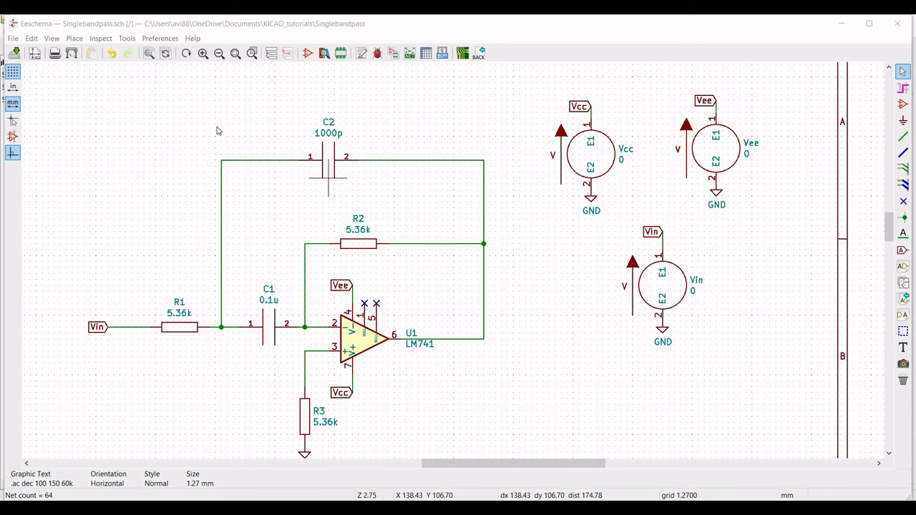
- Place the text '.ac dec 100 150 60k' above the filter and save Singlebandpass.sch
left_click(73, 39)
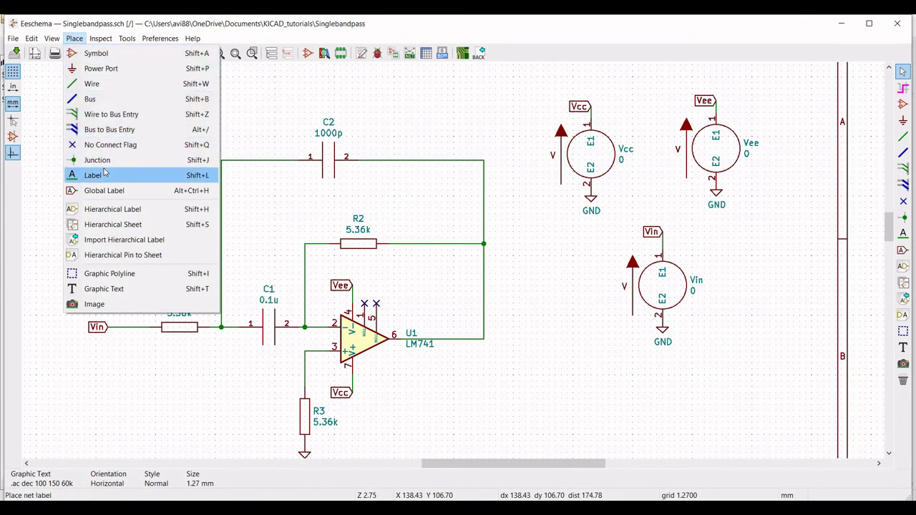
left_click(101, 288)
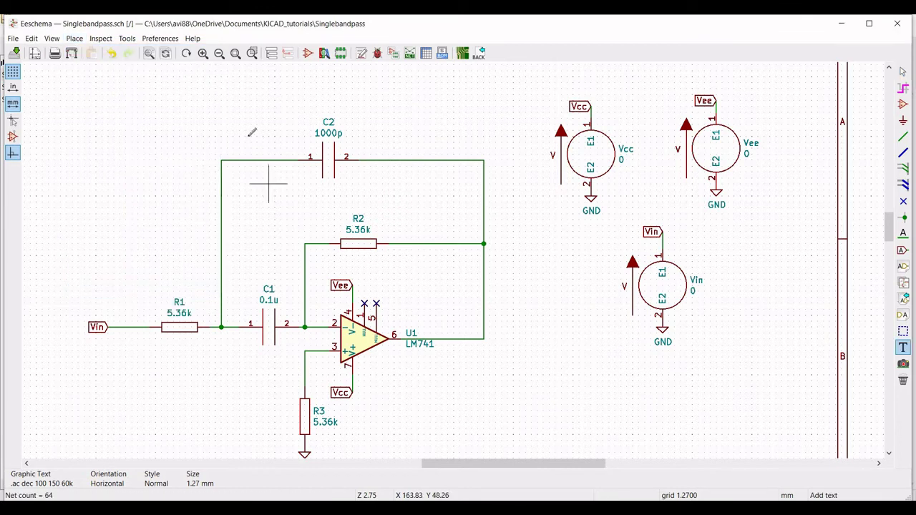
left_click(192, 112)
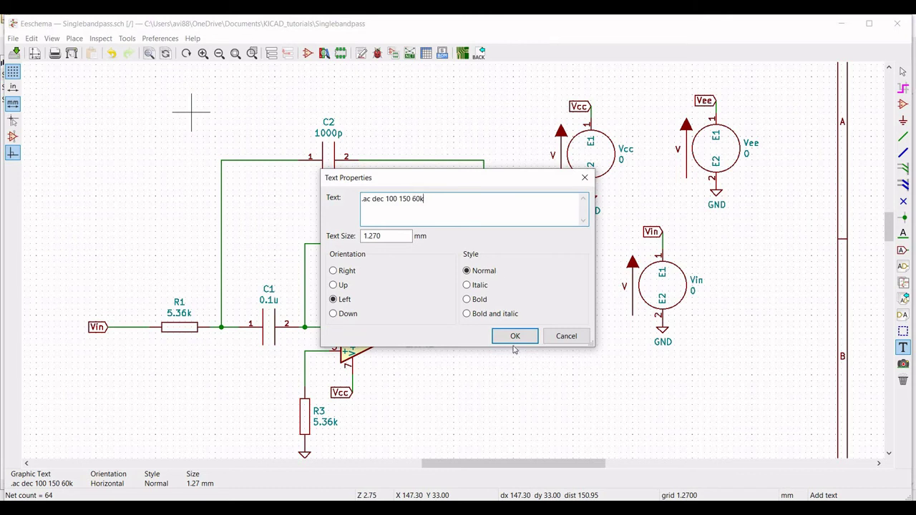
key("Return")
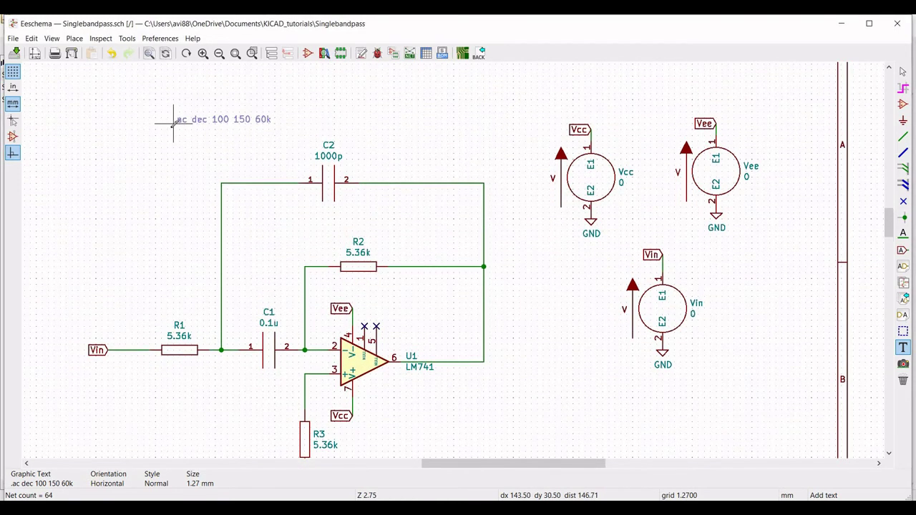
left_click(174, 127)
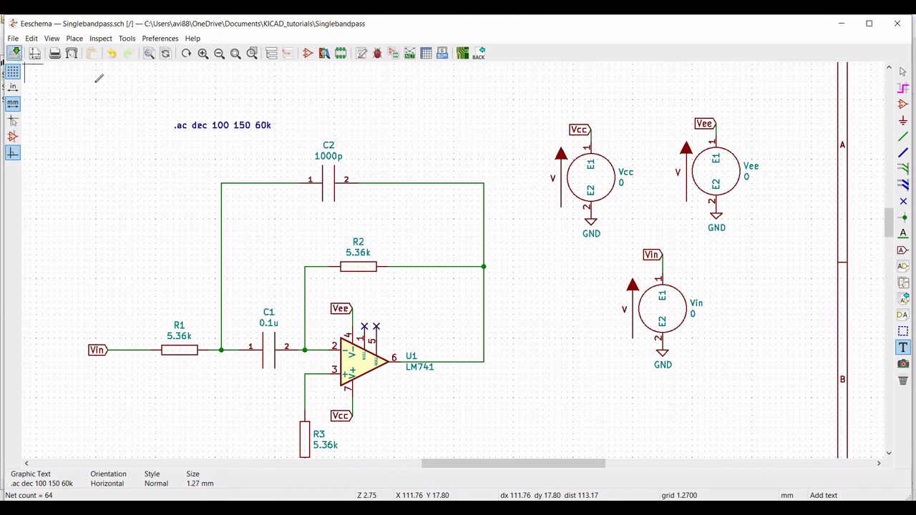
left_click(15, 53)
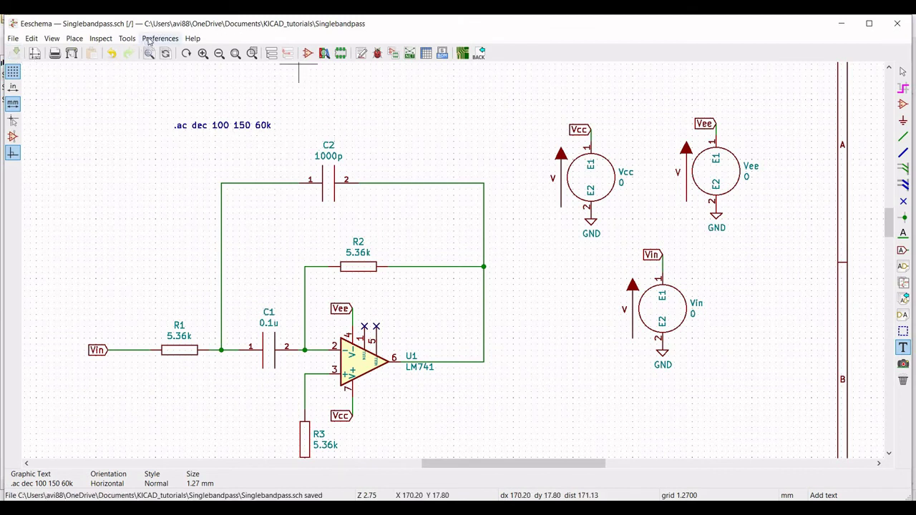
- Run the AC simulation and probe the op-amp output to plot its bandpass gain and phase
left_click(127, 38)
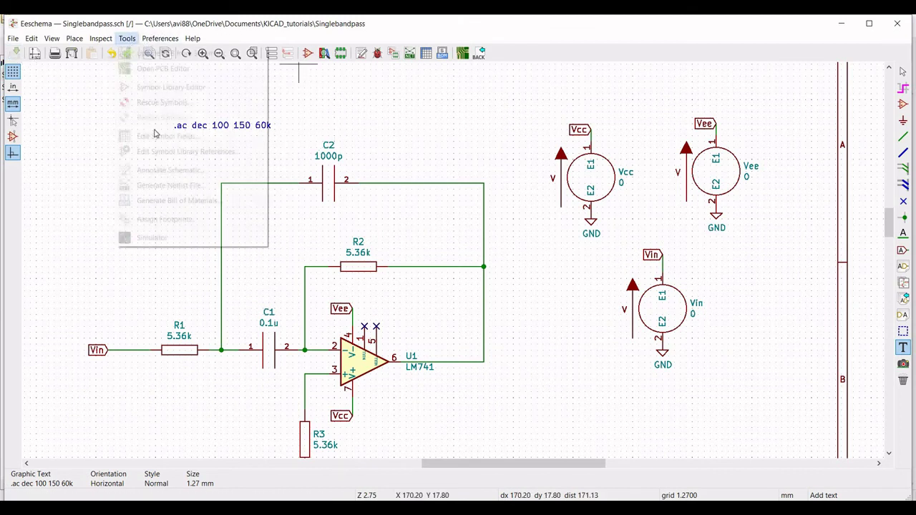
left_click(169, 238)
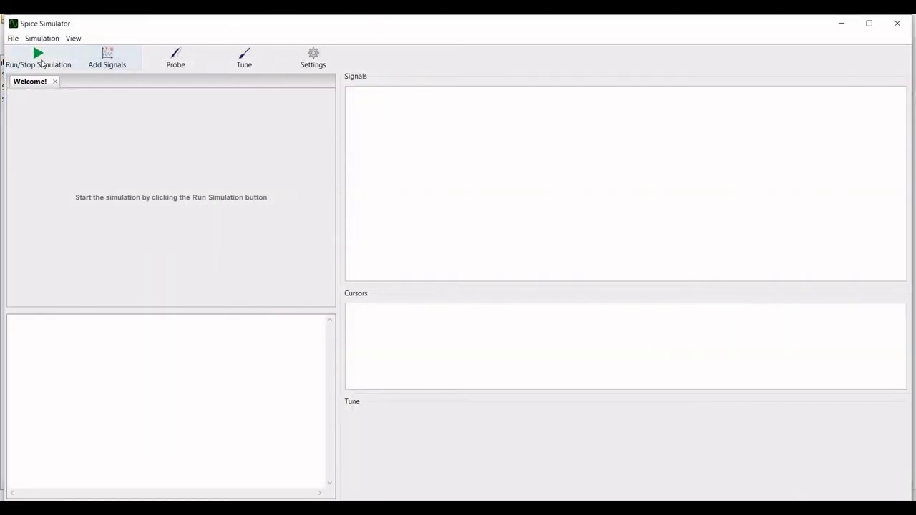
left_click(40, 63)
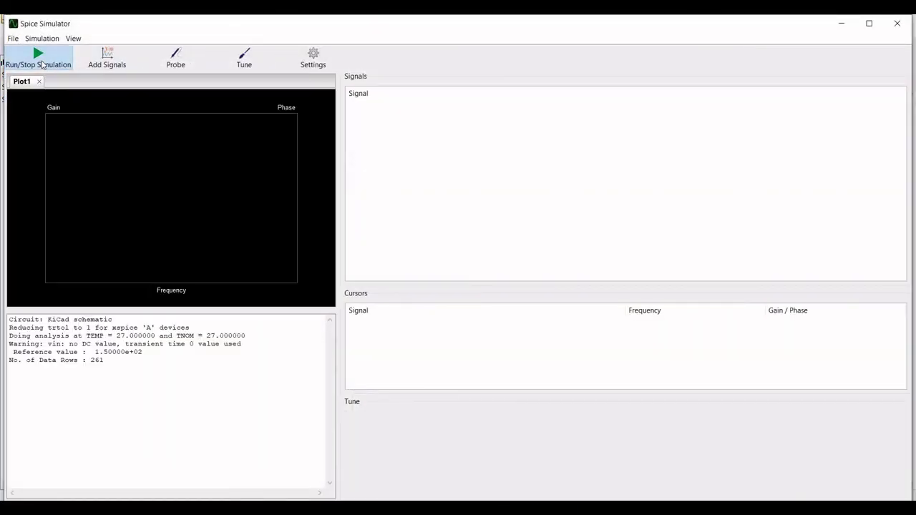
left_click(177, 58)
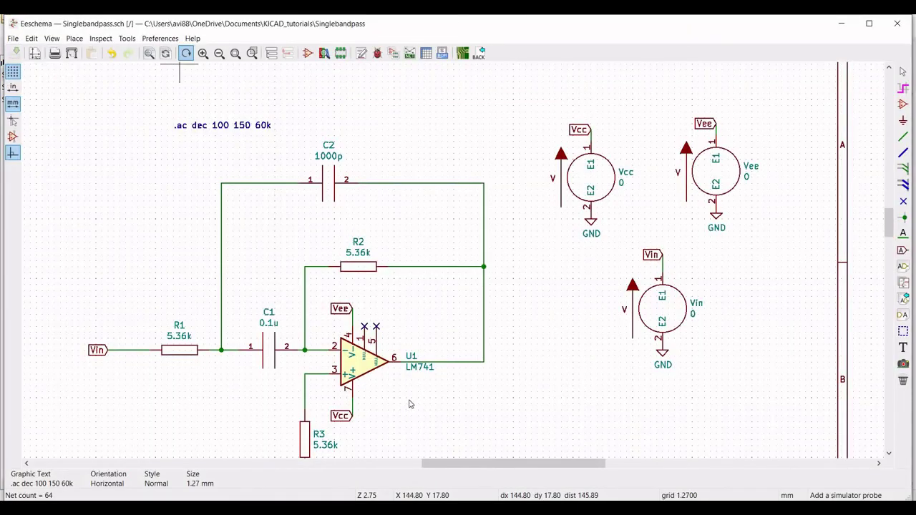
left_click(454, 361)
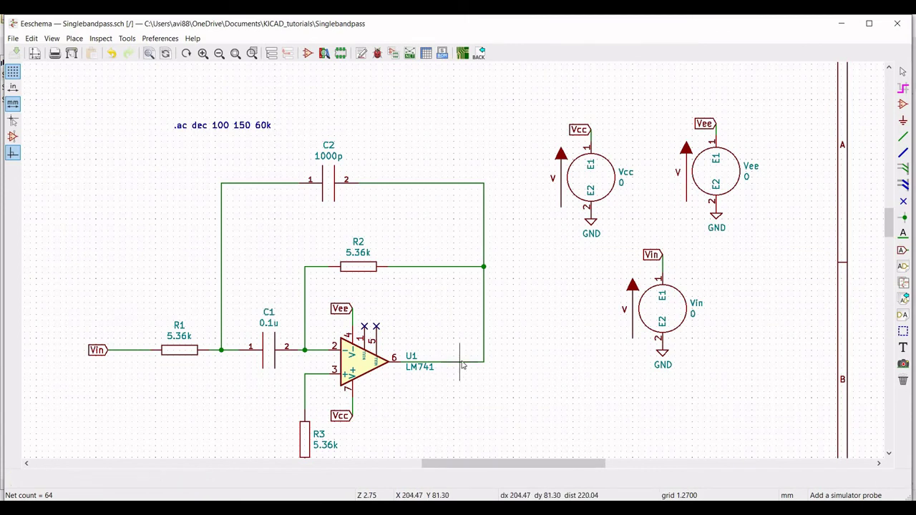
left_click(339, 510)
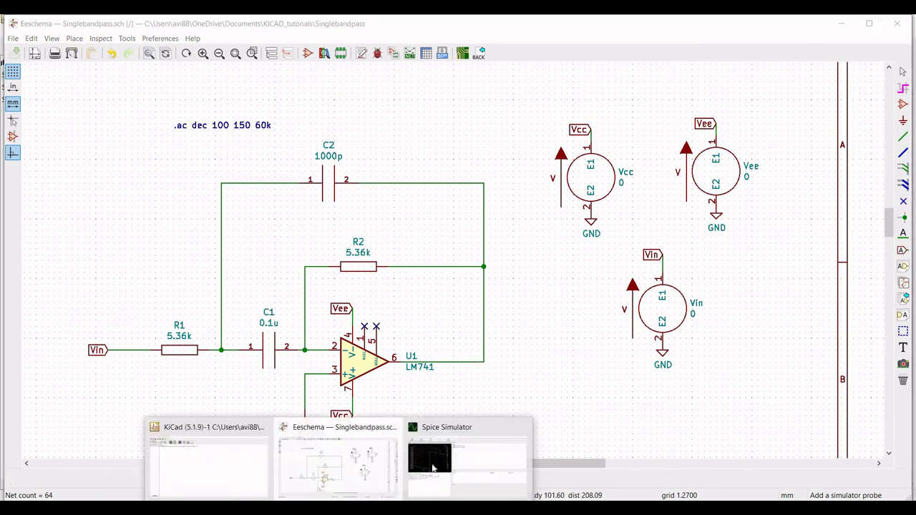
left_click(435, 428)
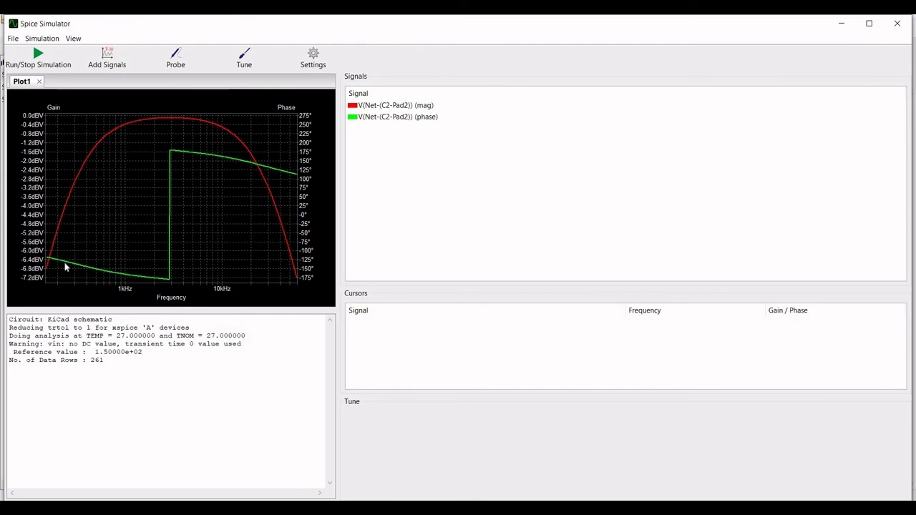